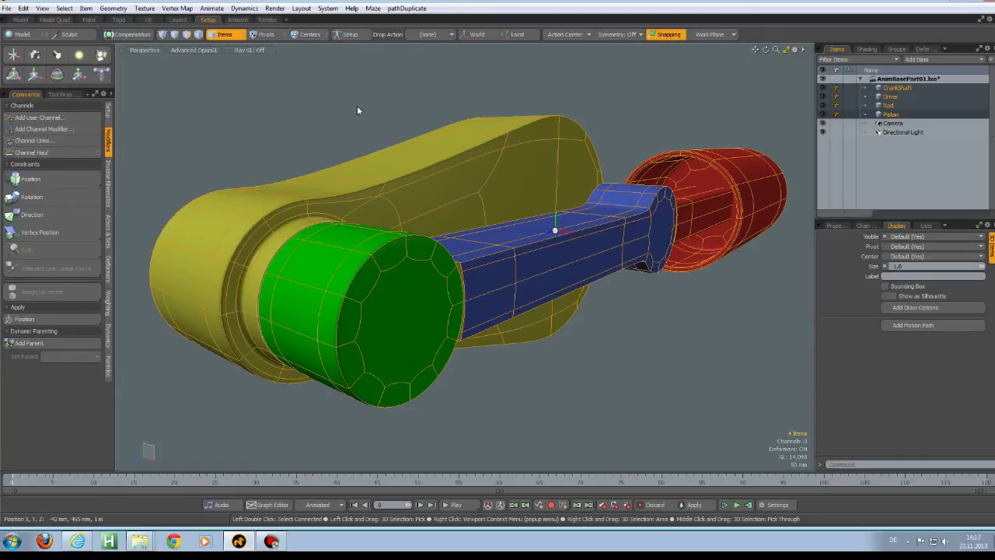
- Select the CrankShaft, Driver, Rod and Piston parts and then their item centers
click(896, 89)
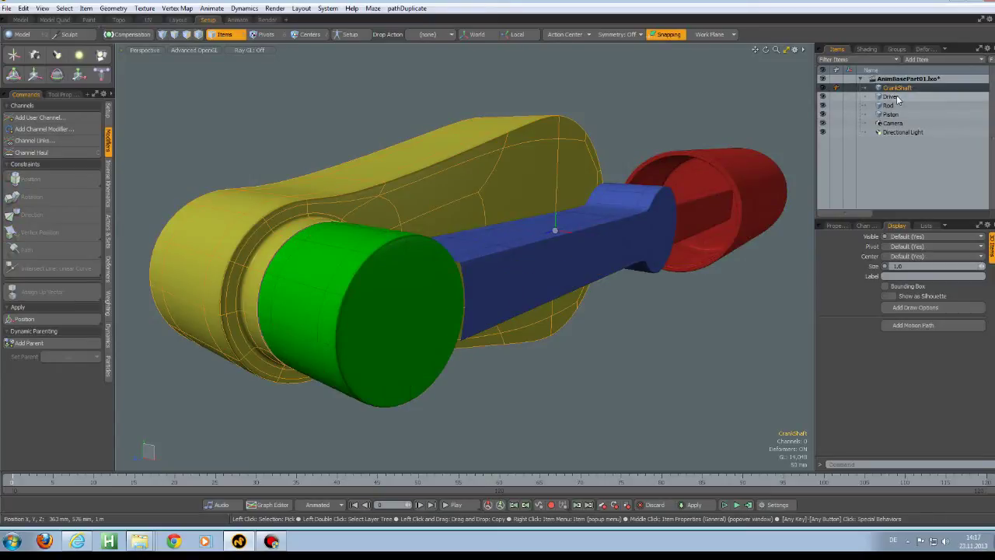
click(896, 96)
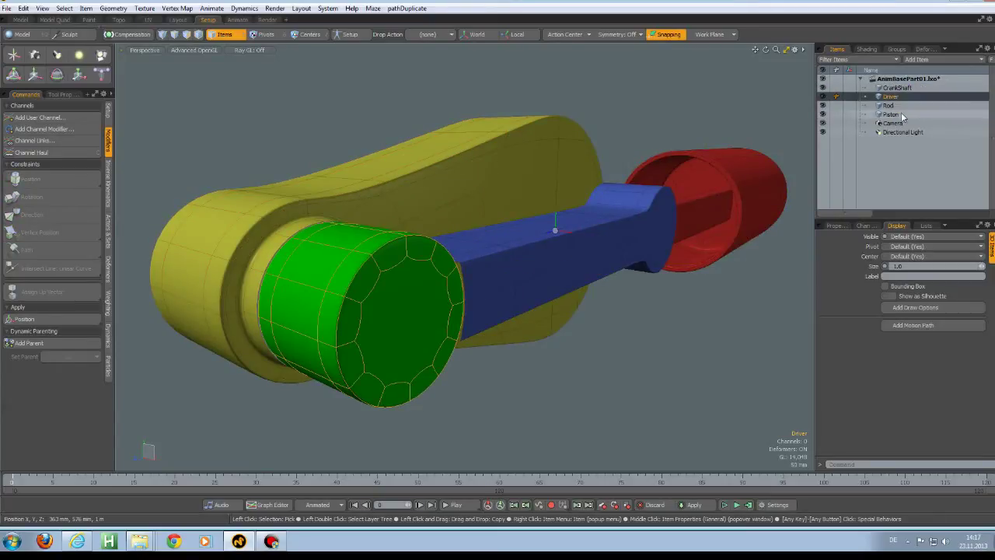
click(894, 106)
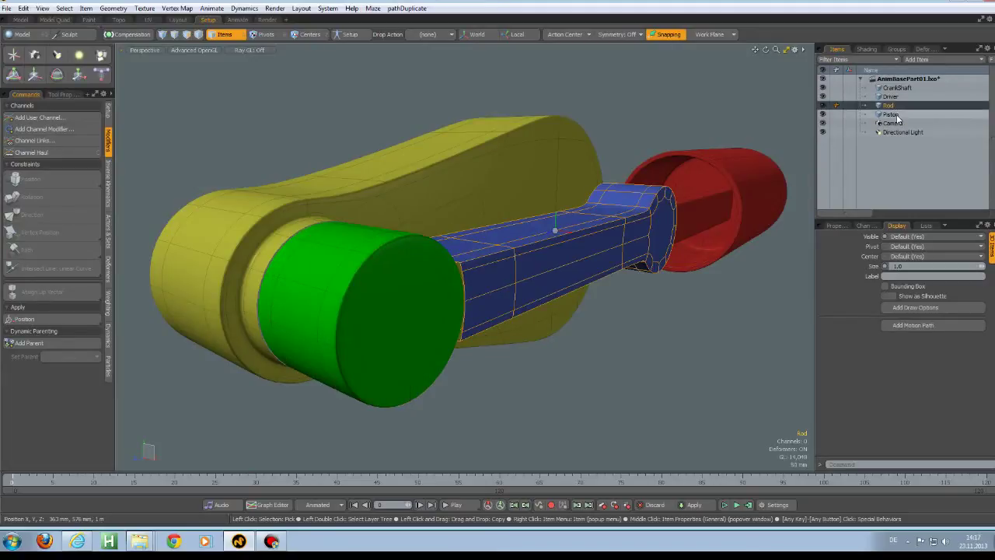
click(897, 115)
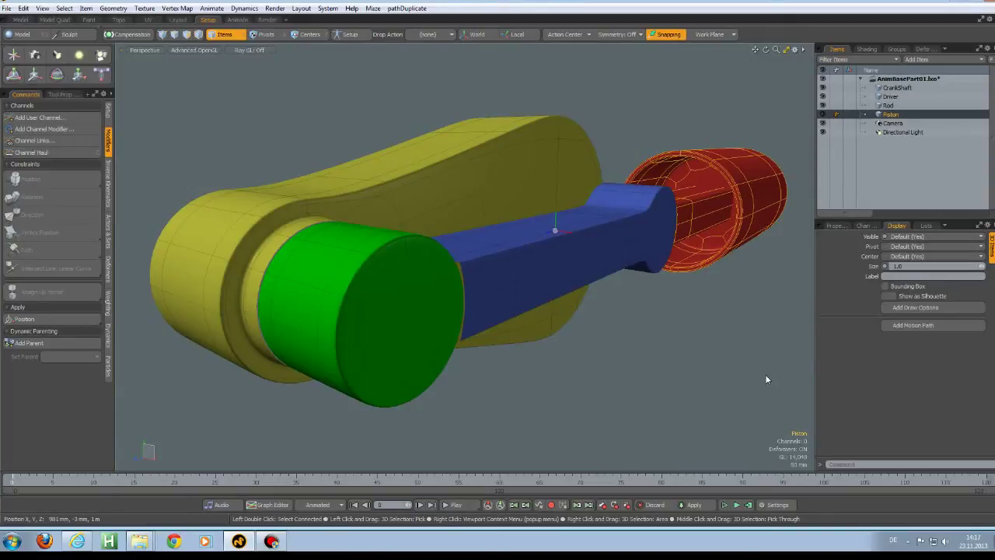
key(7)
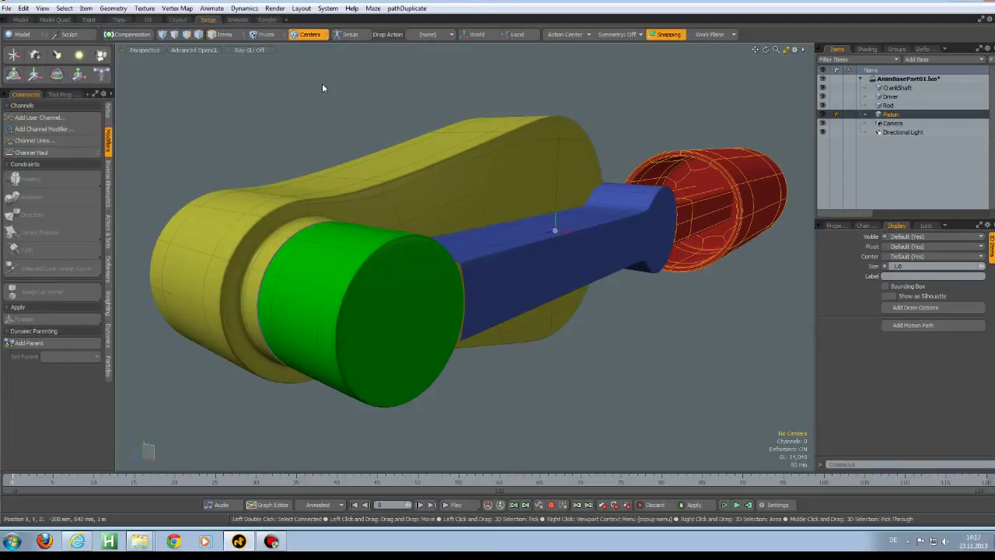
right_drag(536, 192, 579, 284)
shift+click(886, 88)
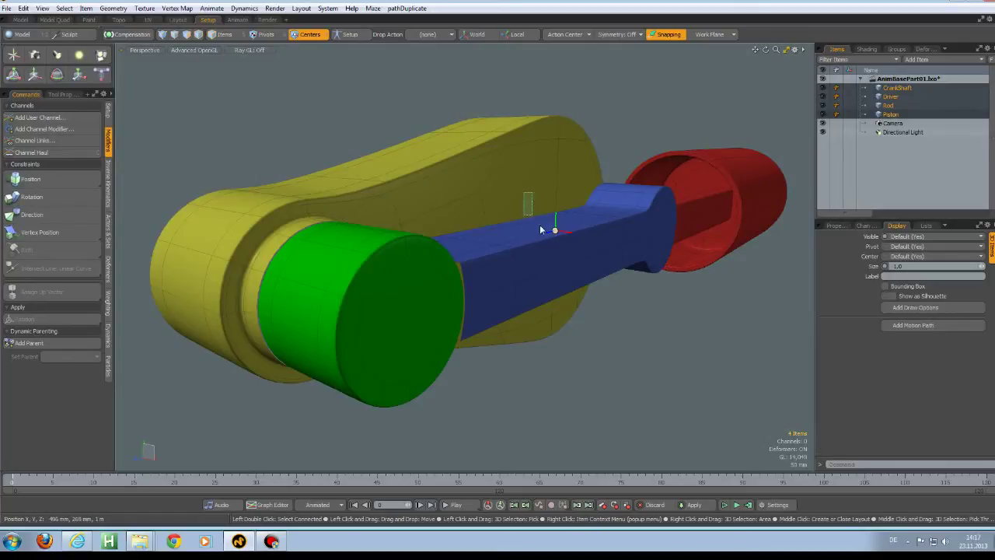
right_drag(540, 230, 582, 281)
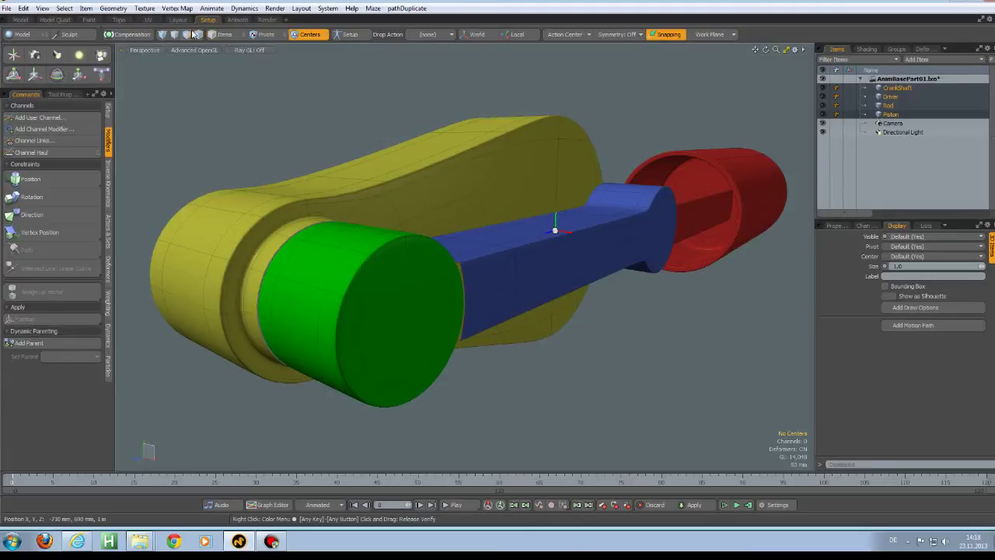
- Hide the Driver, Rod and Piston, then show and select only the green Driver cylinder
key(3)
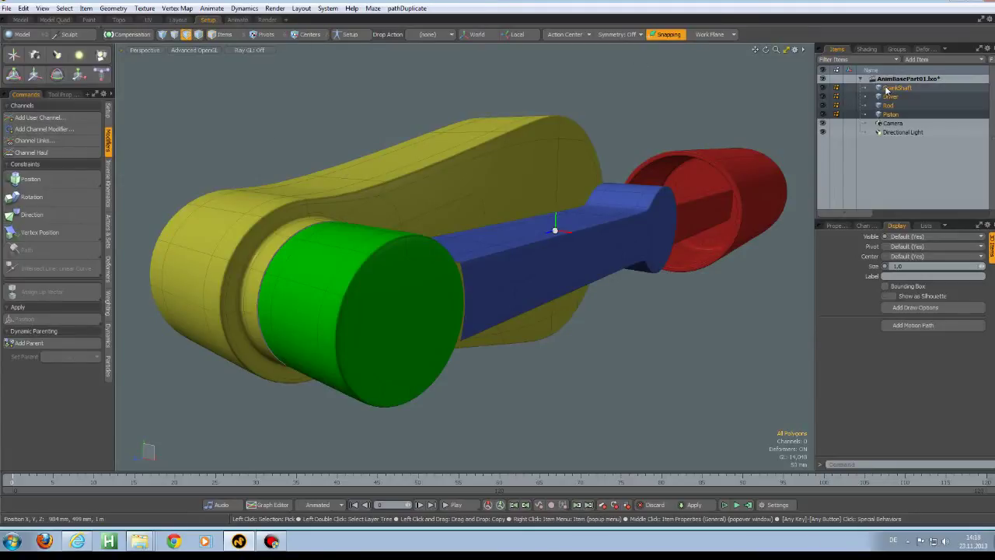
click(825, 91)
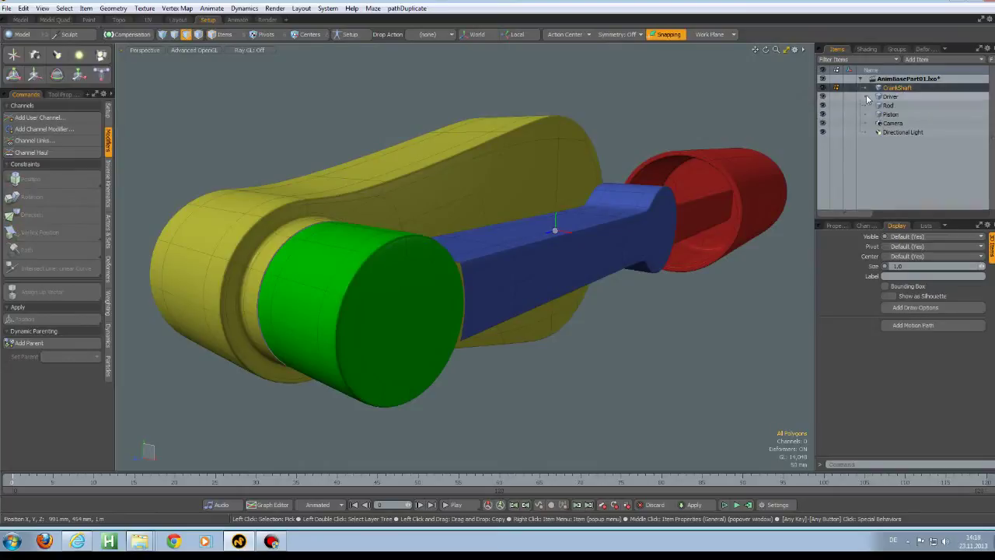
drag(825, 91, 823, 119)
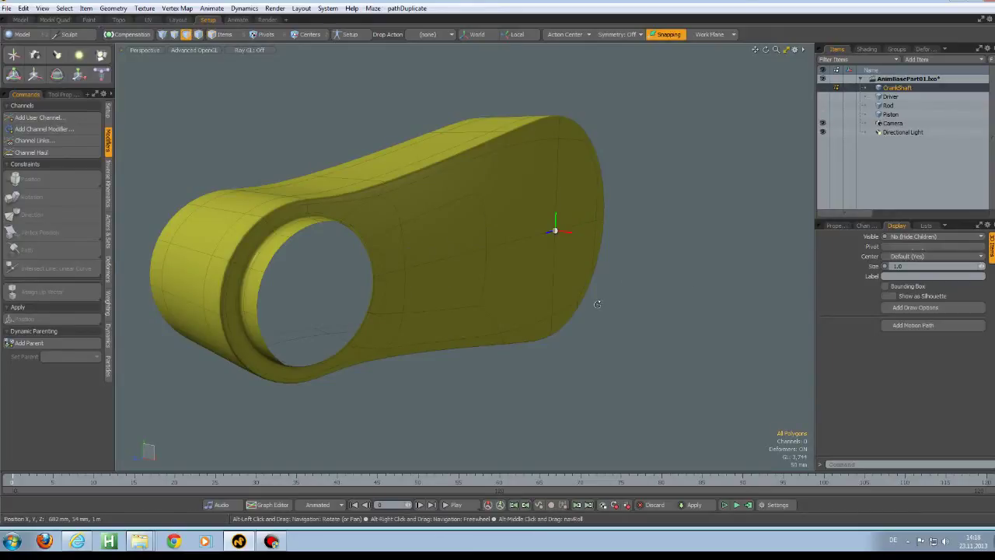
alt+drag(689, 282, 599, 300)
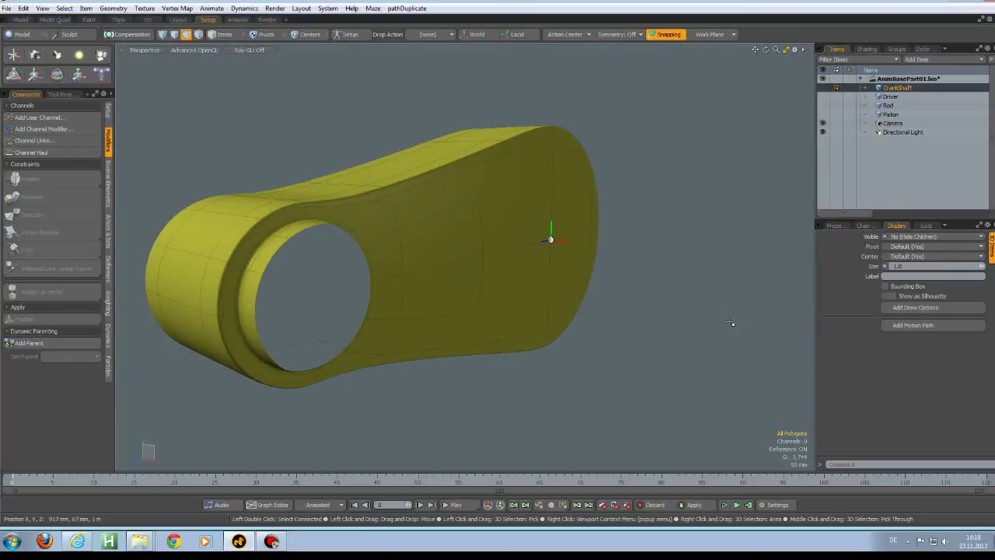
click(888, 97)
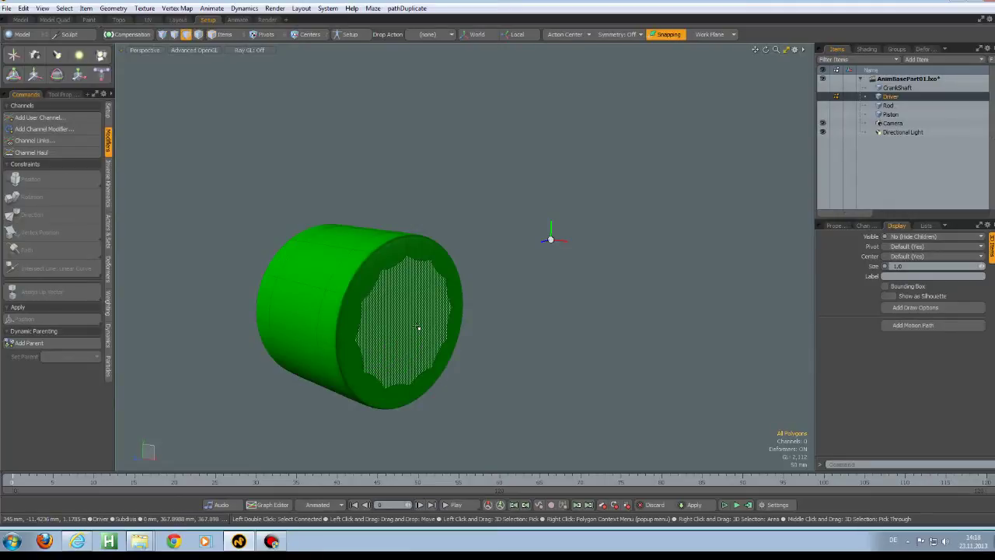
- Align the work plane to the Driver cylinder's two round end faces
click(418, 328)
alt+drag(417, 329, 563, 315)
shift+click(420, 349)
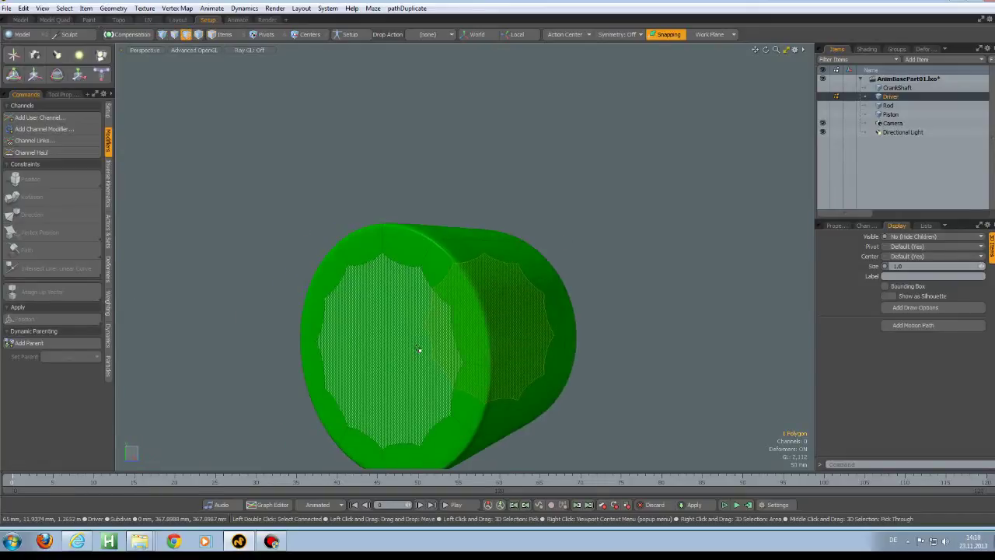
alt+drag(664, 288, 518, 311)
click(722, 35)
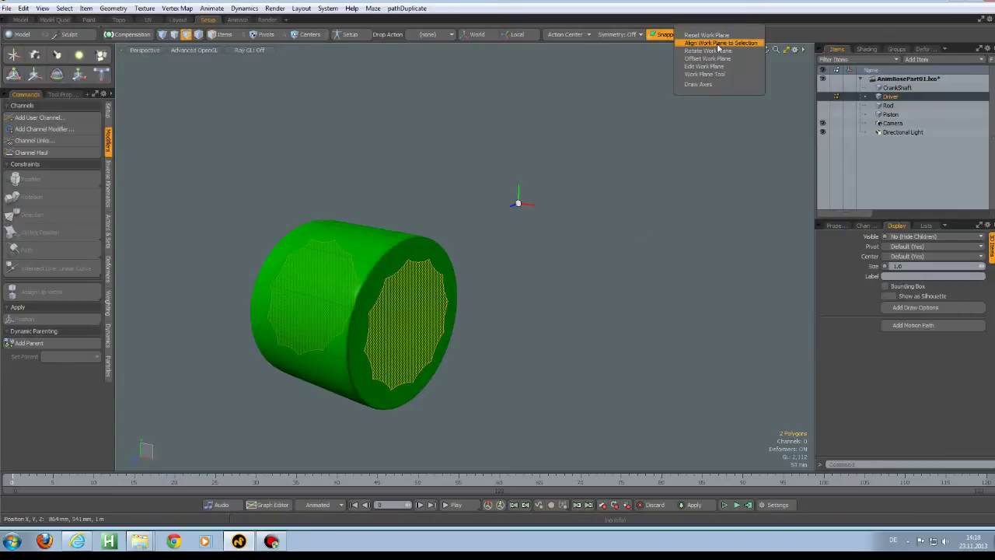
click(717, 43)
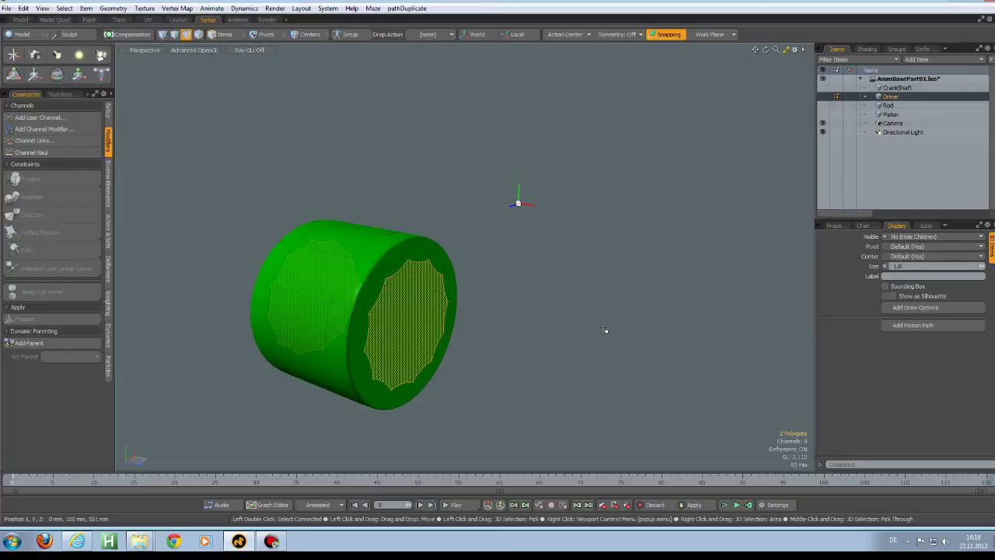
- Move the Driver's item center to the work plane position using Setup > To Work Plane Position
key(6)
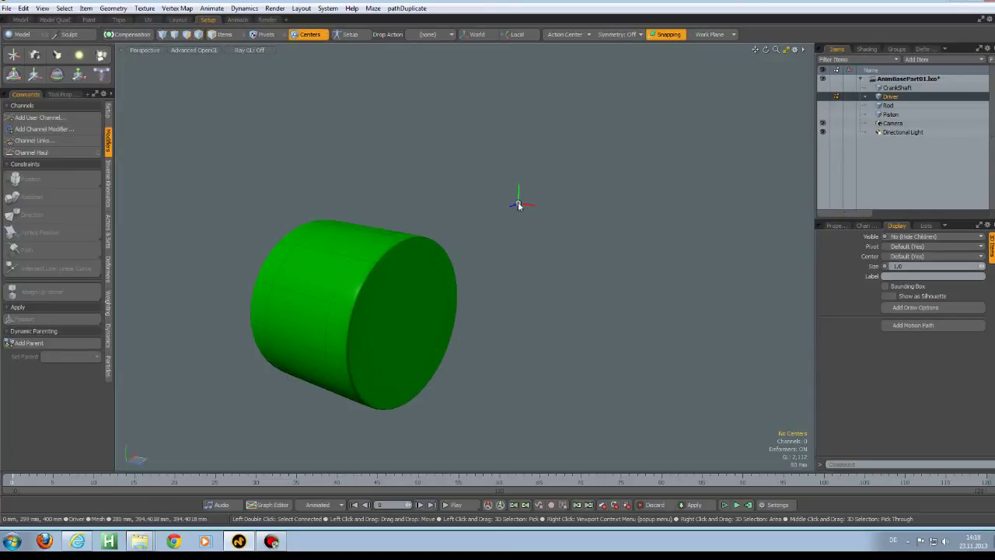
click(519, 204)
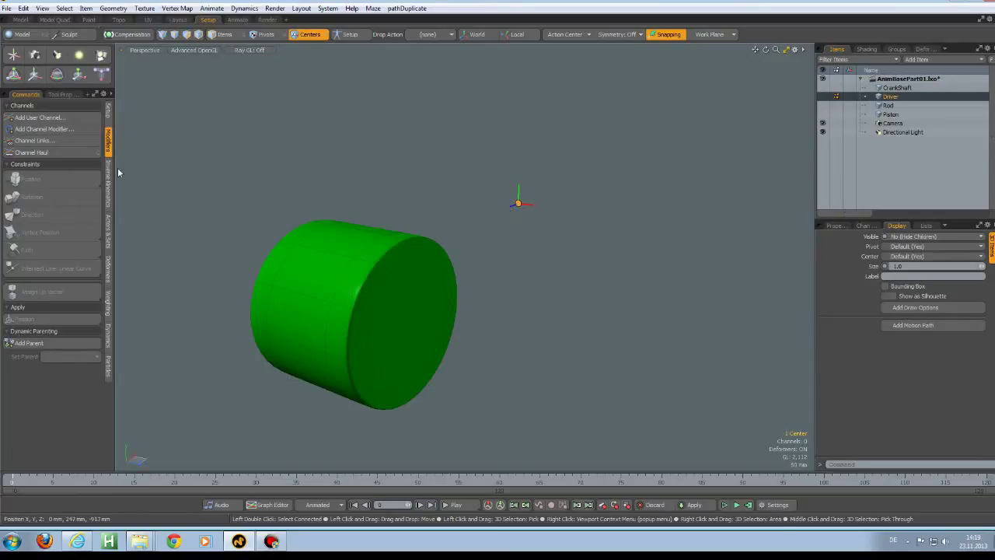
click(108, 111)
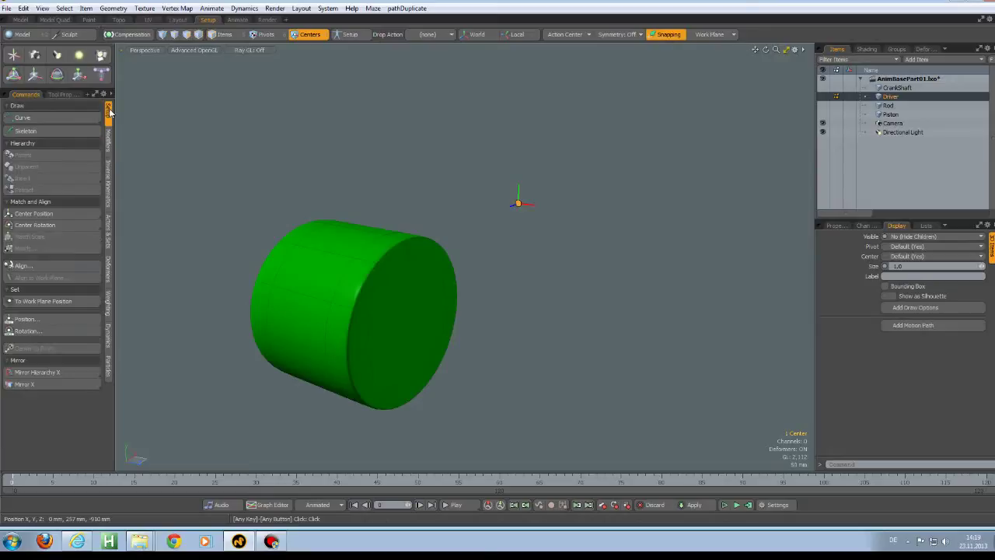
click(44, 302)
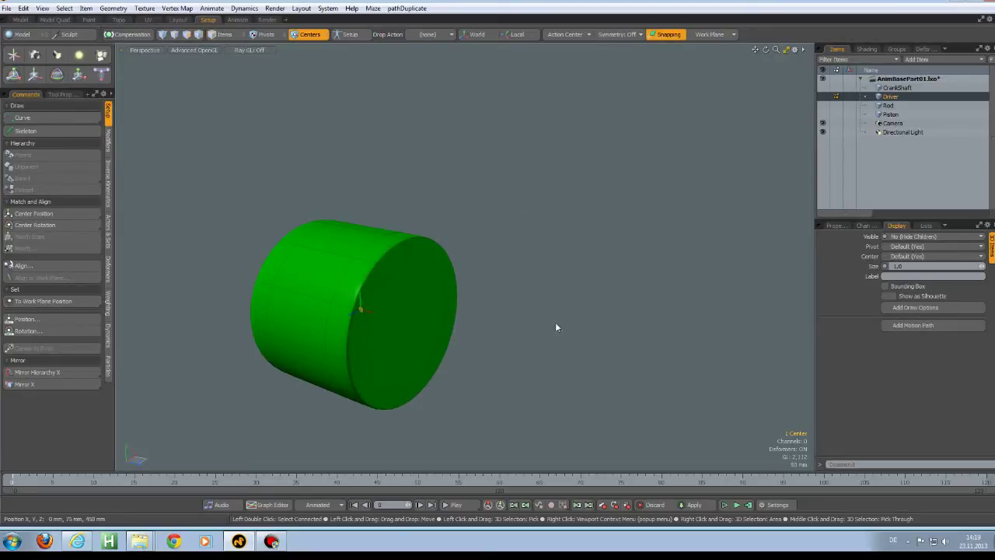
- Show the blue Rod, align the work plane to its two round-end faces, and select its center
click(888, 105)
alt+drag(716, 257, 584, 288)
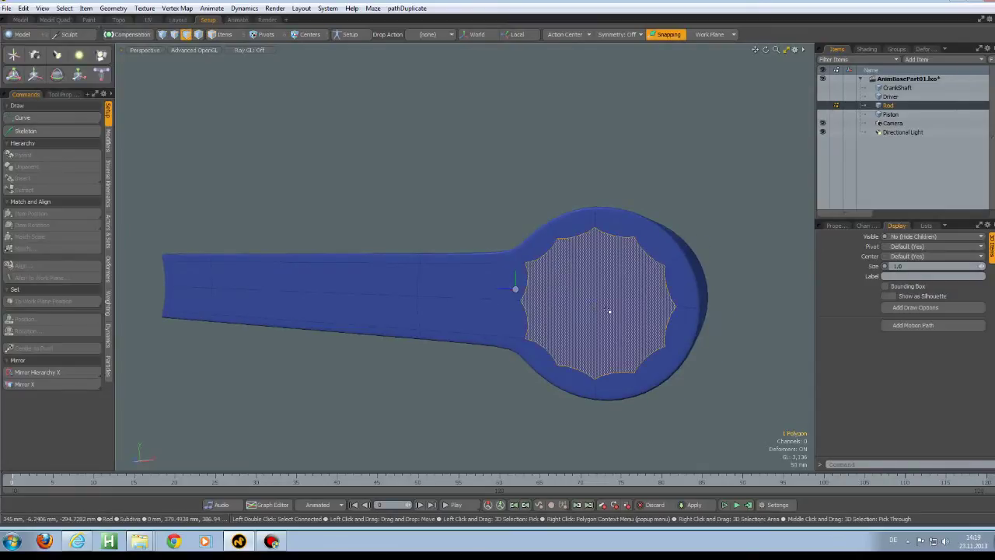
click(611, 309)
alt+drag(611, 309, 524, 333)
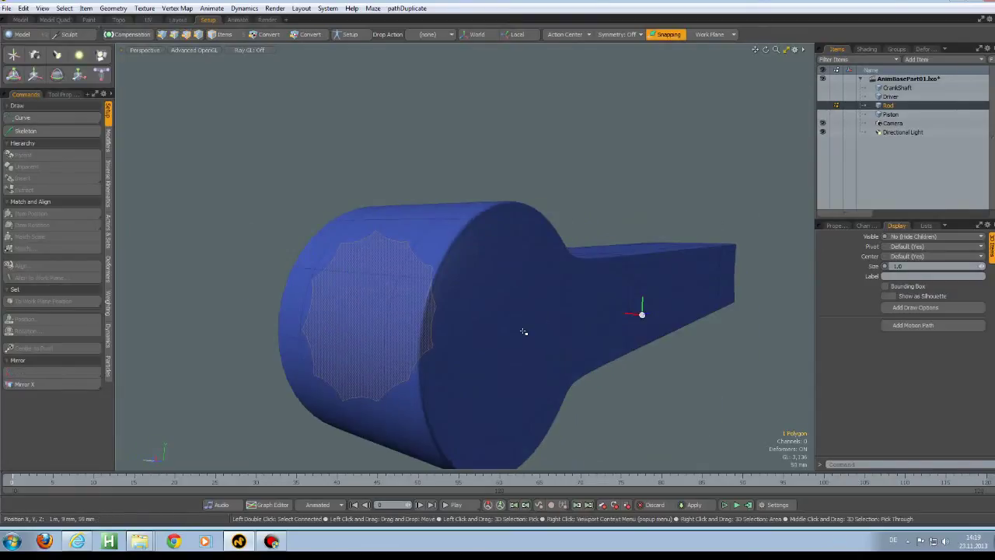
shift+click(478, 342)
click(707, 34)
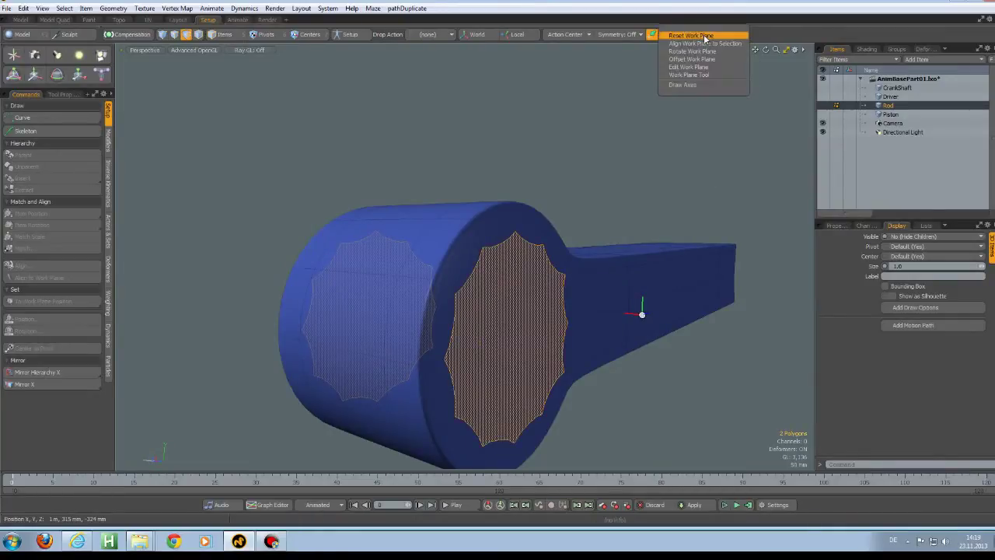
click(714, 43)
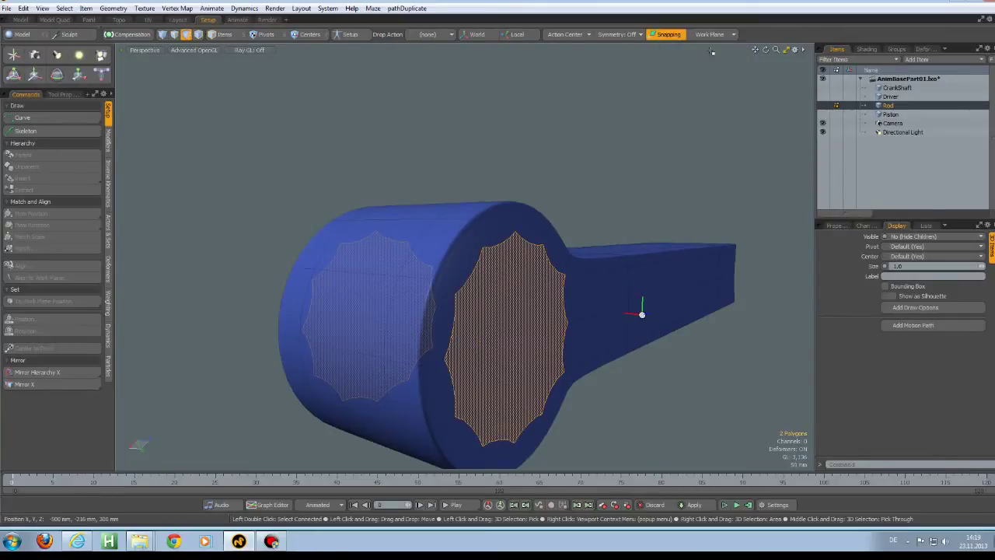
click(642, 314)
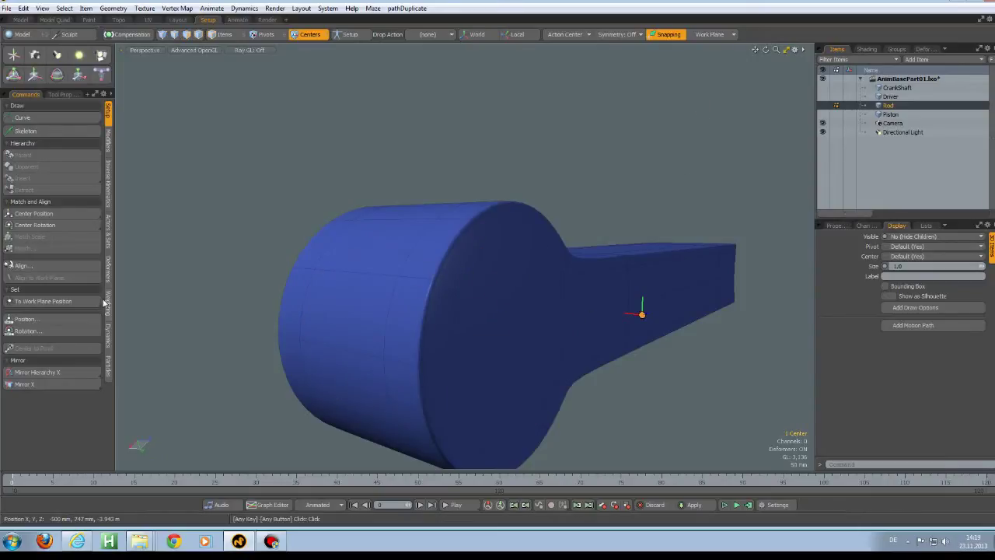
- Snap the Rod's center to the work plane position and bring up the red Piston
click(70, 304)
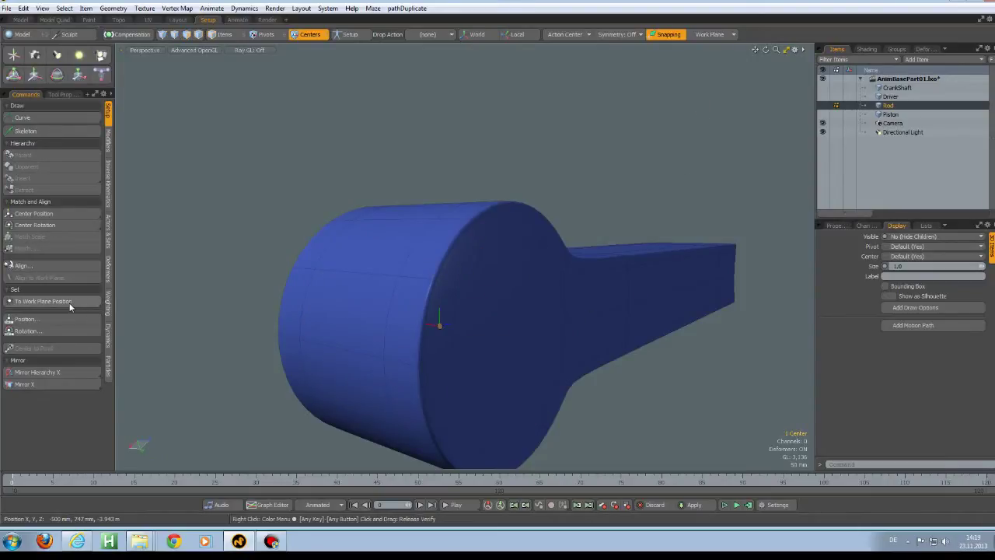
click(882, 115)
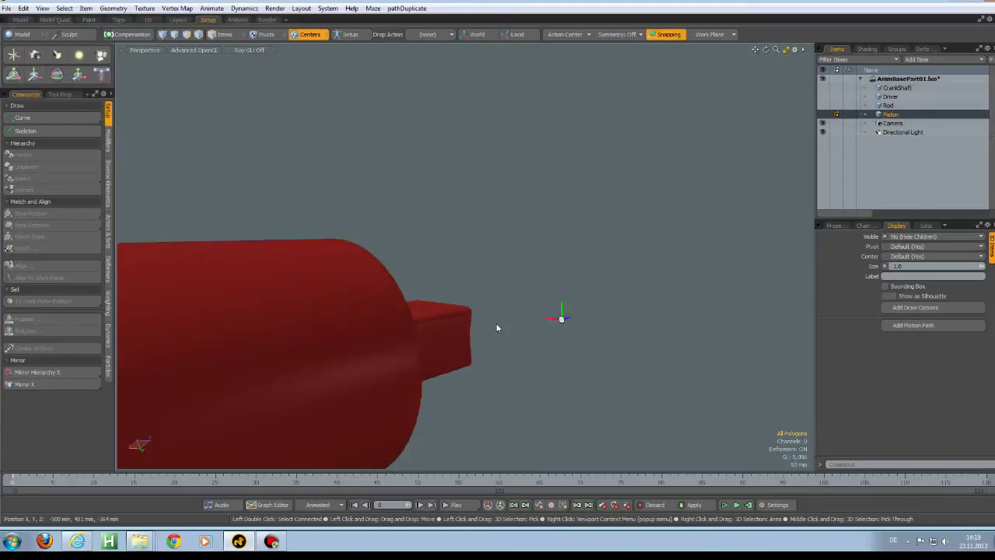
alt+drag(496, 327, 300, 289)
- Align the work plane to the Piston's inner bar and move the Piston's center there
key(3)
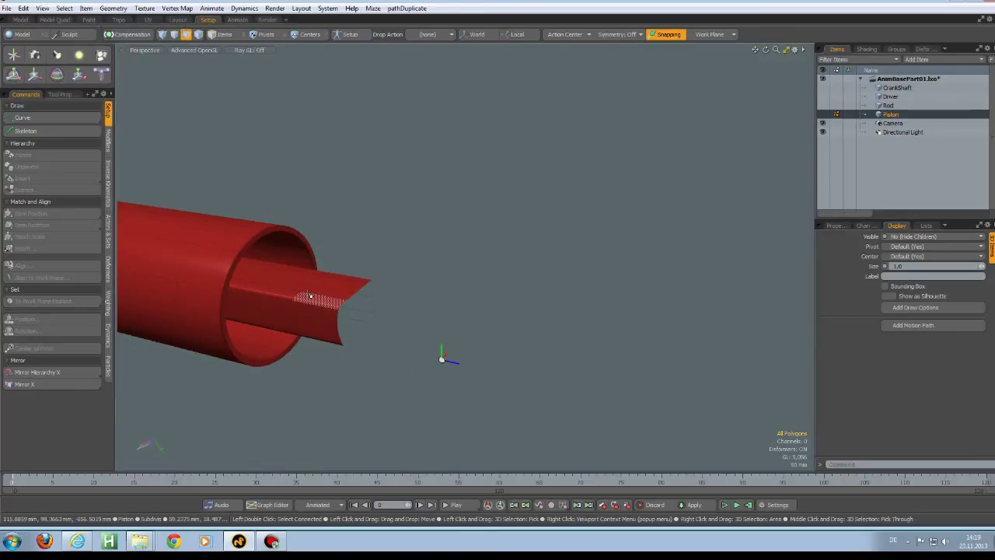
double_click(309, 296)
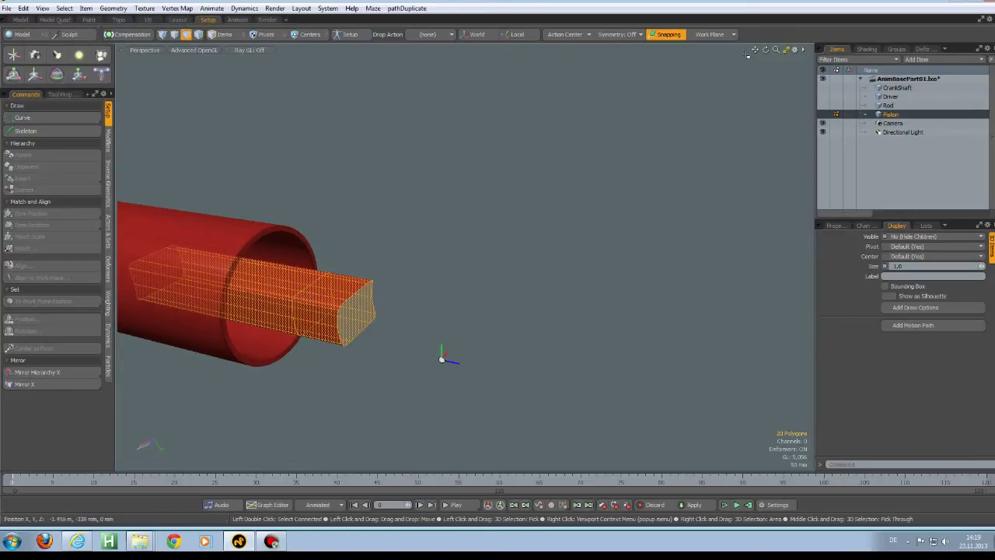
click(713, 34)
click(714, 42)
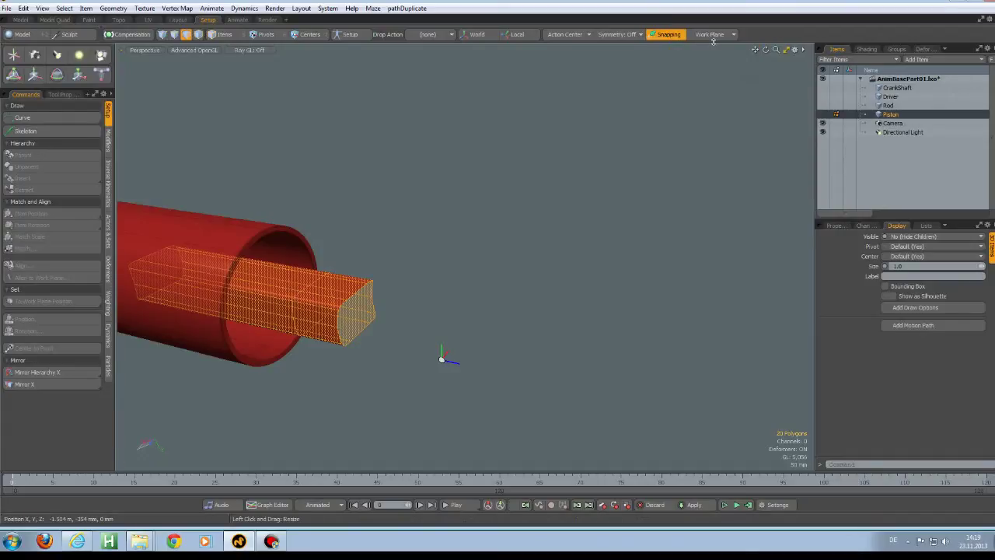
click(310, 35)
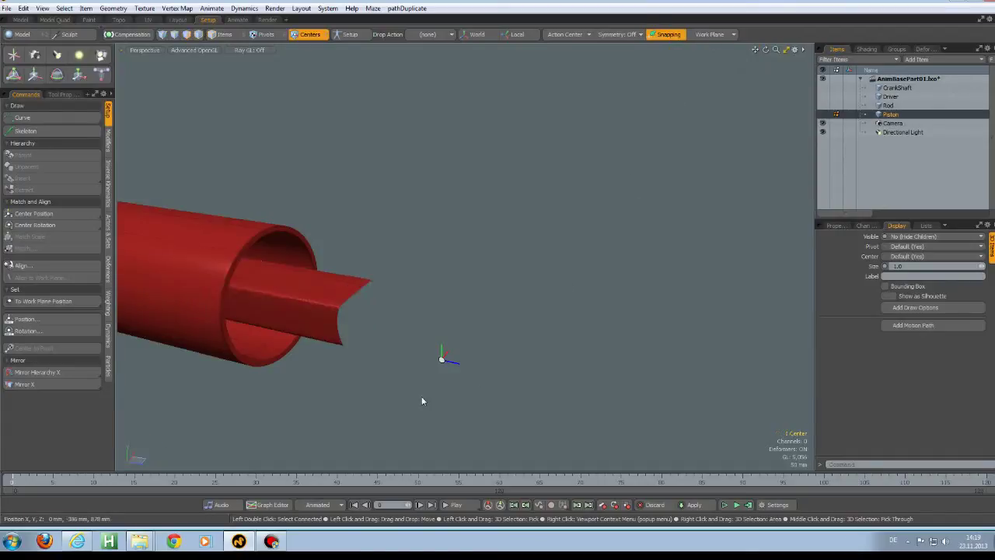
click(45, 302)
- Leave center editing, unhide the CrankShaft in Items mode, and switch to the Right orthographic view
click(557, 292)
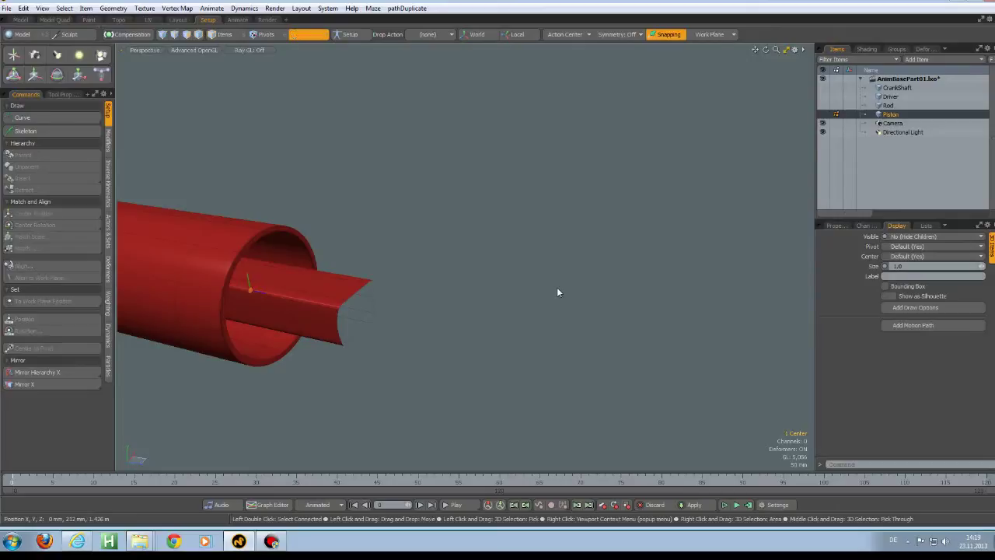
click(223, 35)
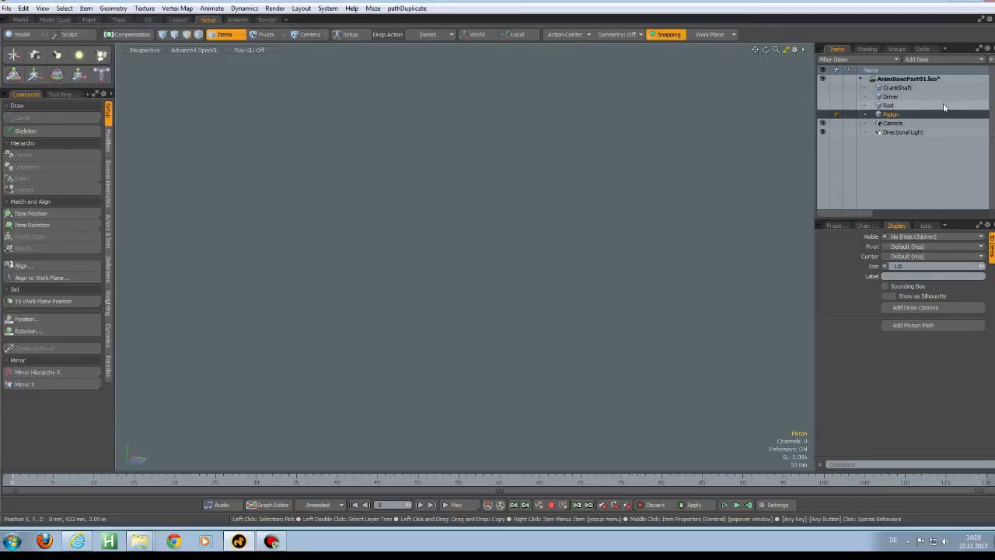
click(823, 88)
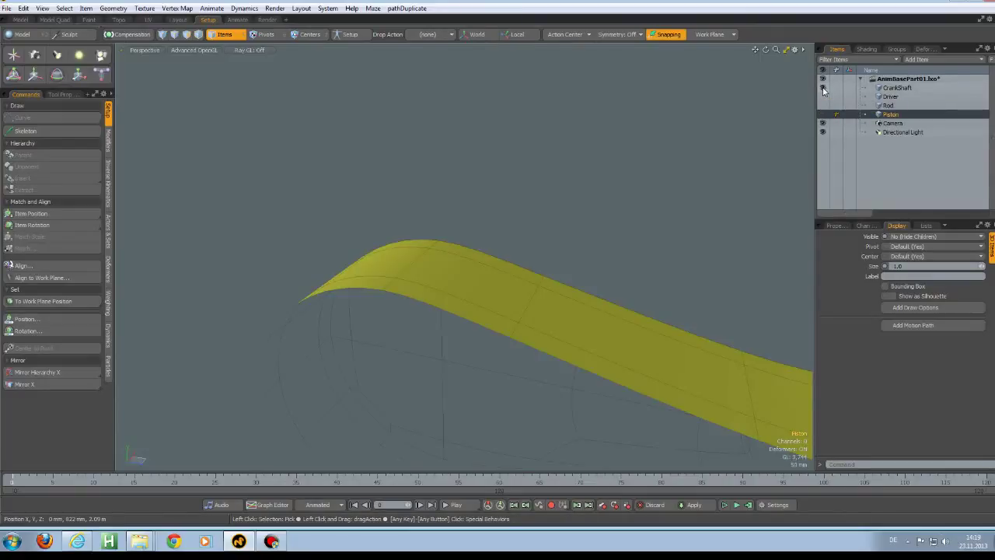
alt+drag(693, 283, 482, 246)
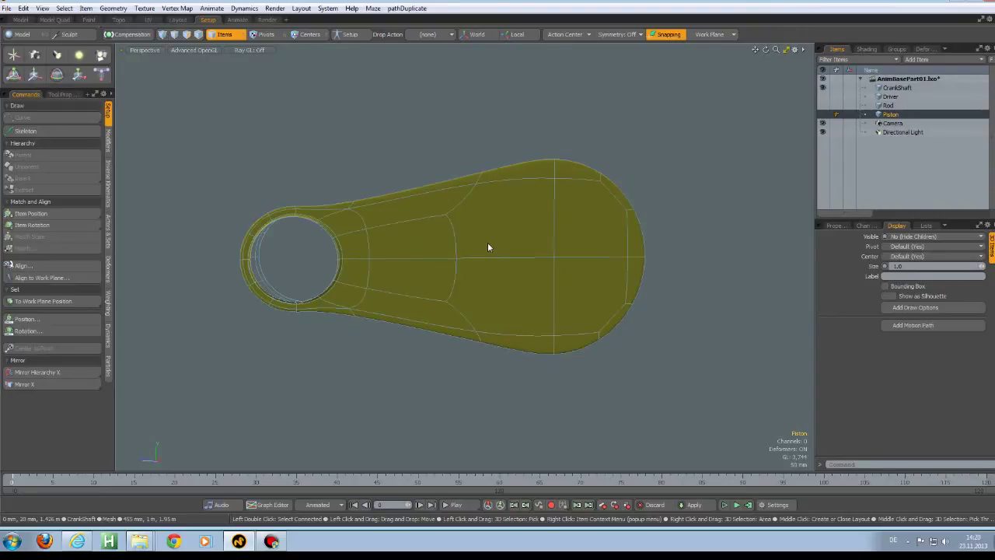
key(F4)
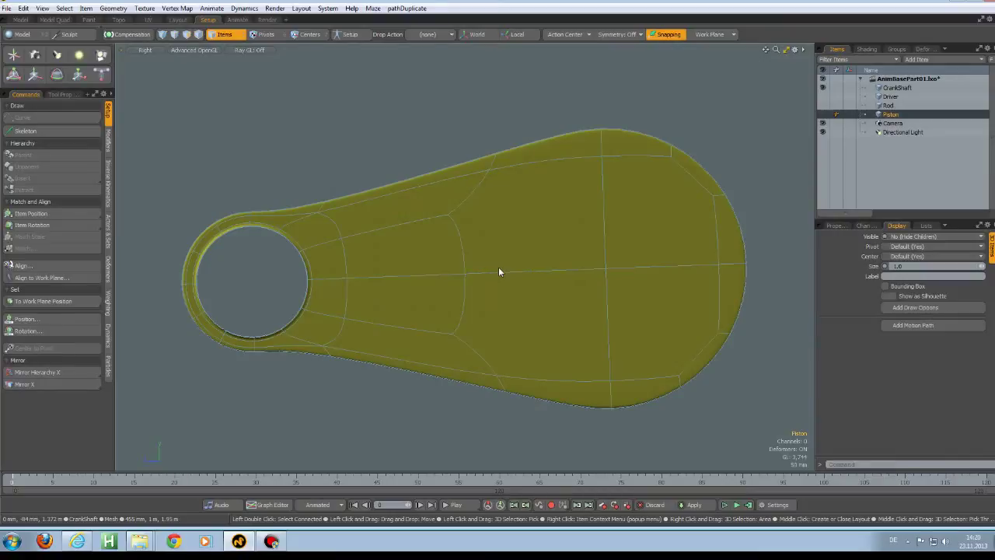
- Show the Properties panel, reset the work plane, and select the CrankShaft item
click(835, 225)
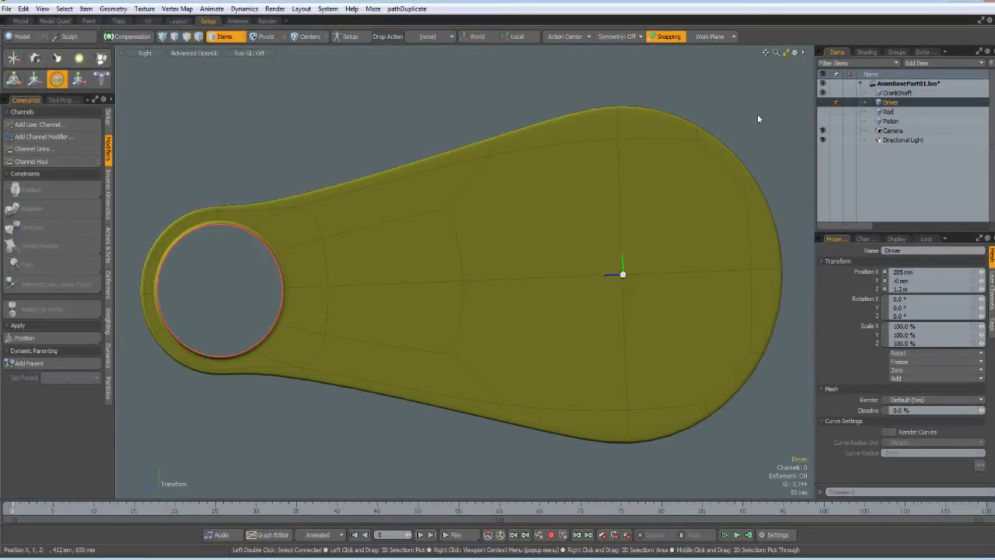
click(709, 37)
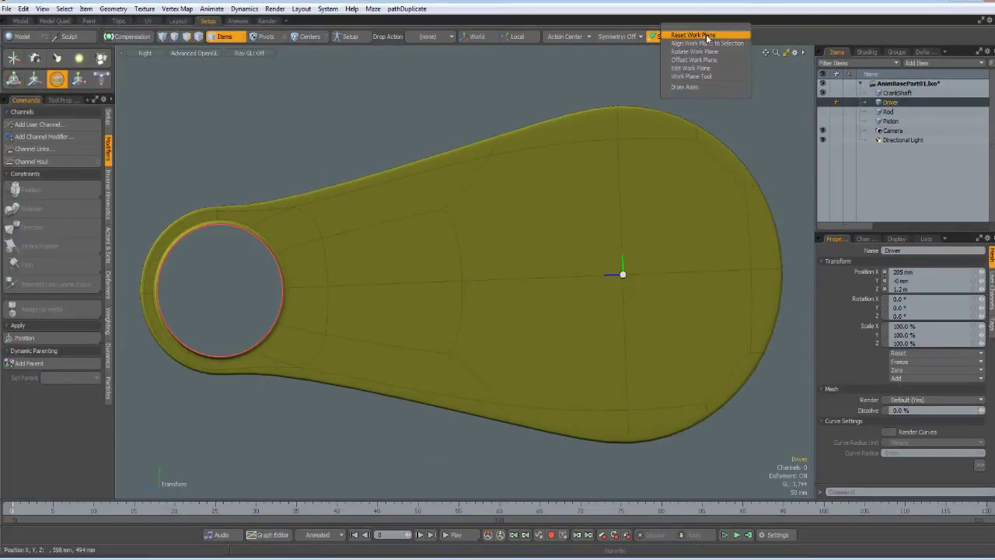
click(706, 35)
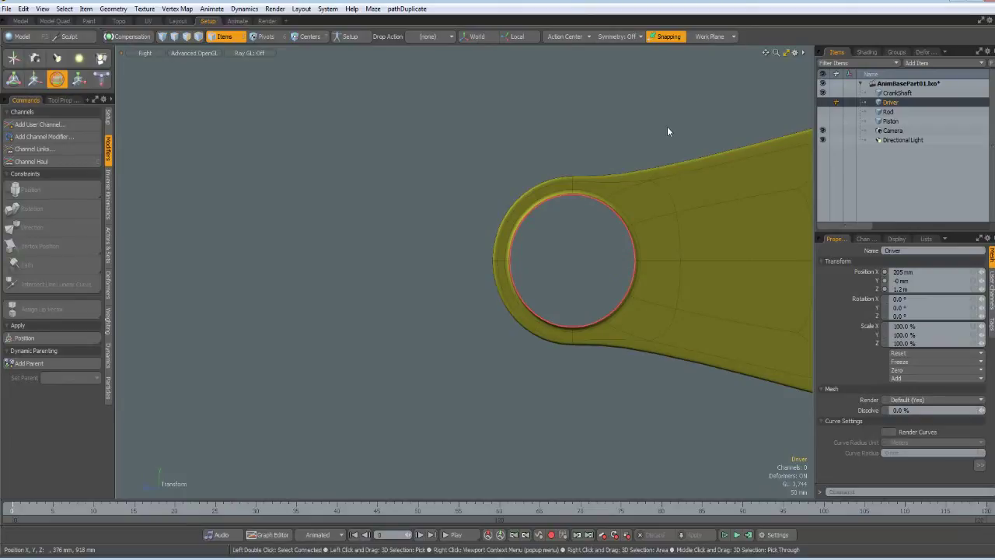
key(a)
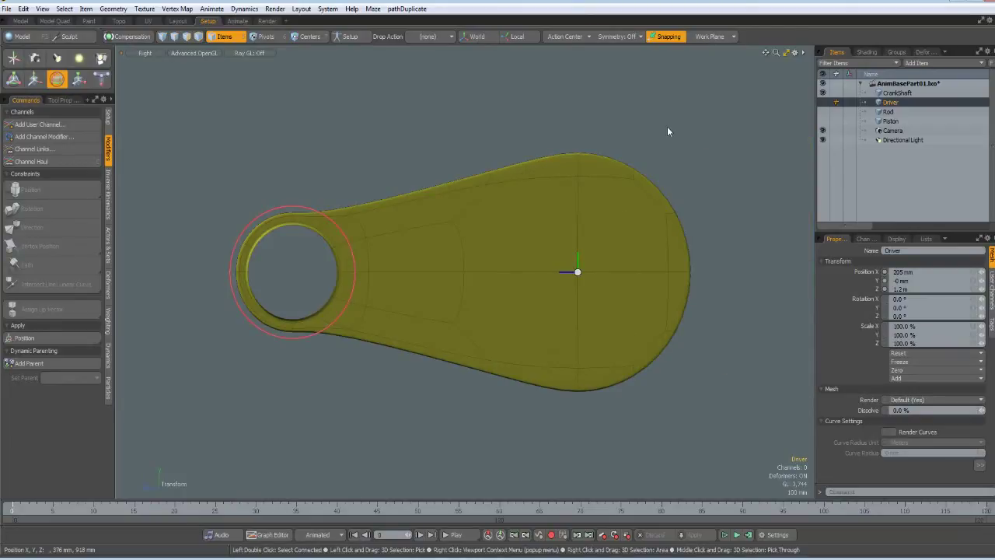
click(874, 93)
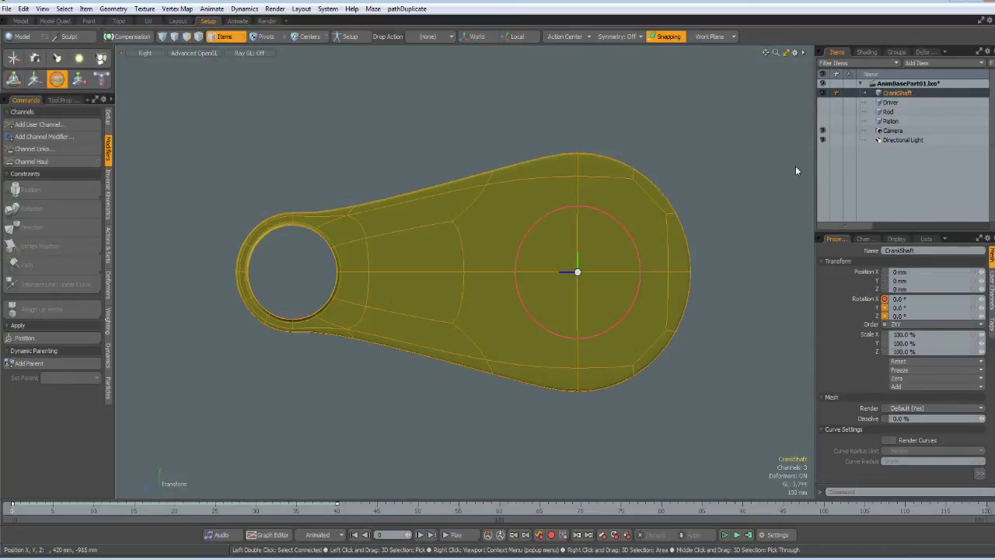
alt+shift+drag(742, 238, 705, 246)
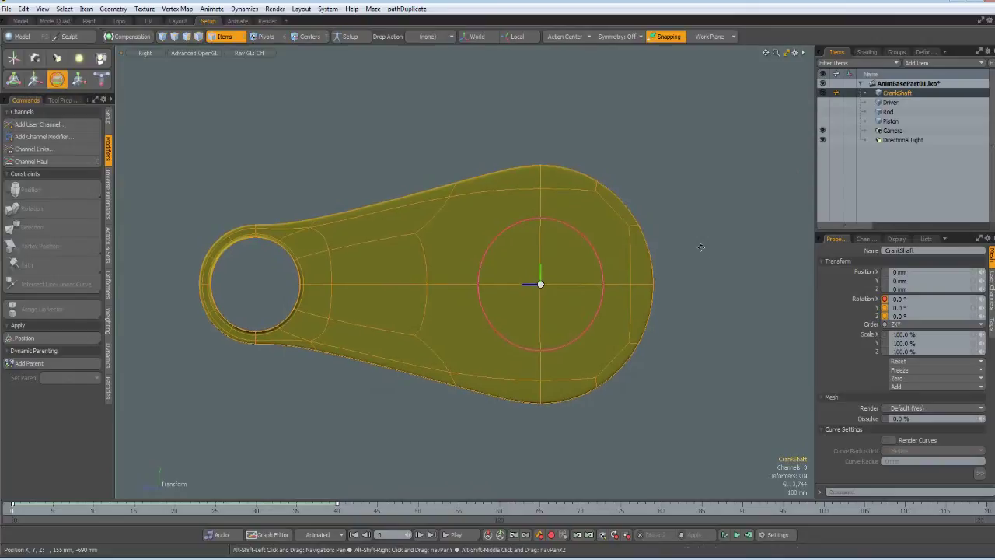
alt+shift+drag(700, 248, 694, 245)
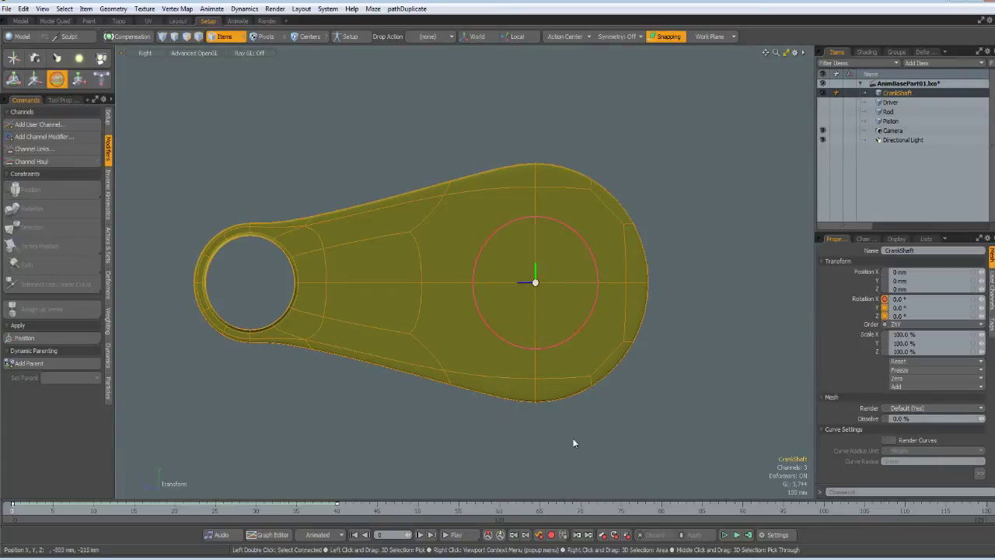
- Preview the crankshaft's 0° to 360° rotation, rewind to frame 0, and open the Graph Editor
click(455, 538)
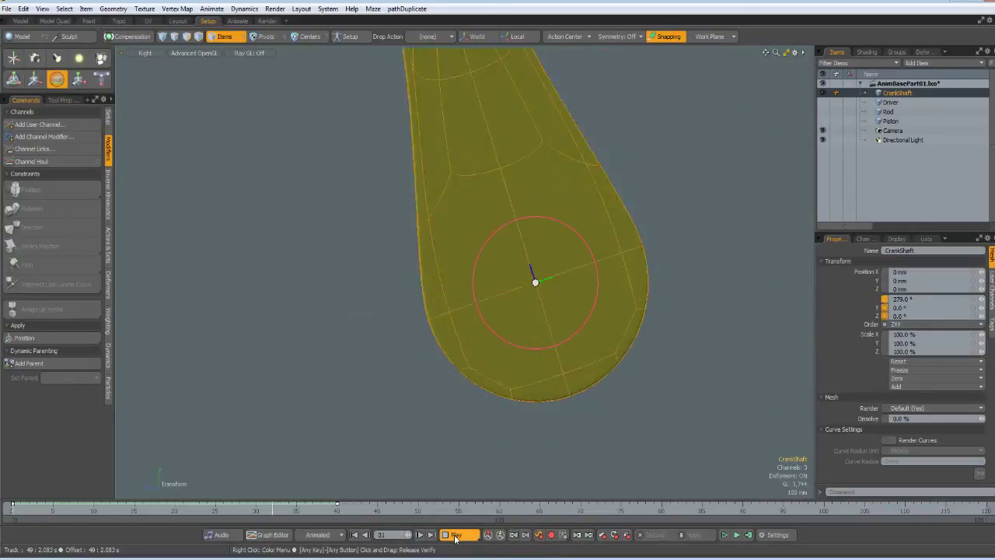
click(455, 538)
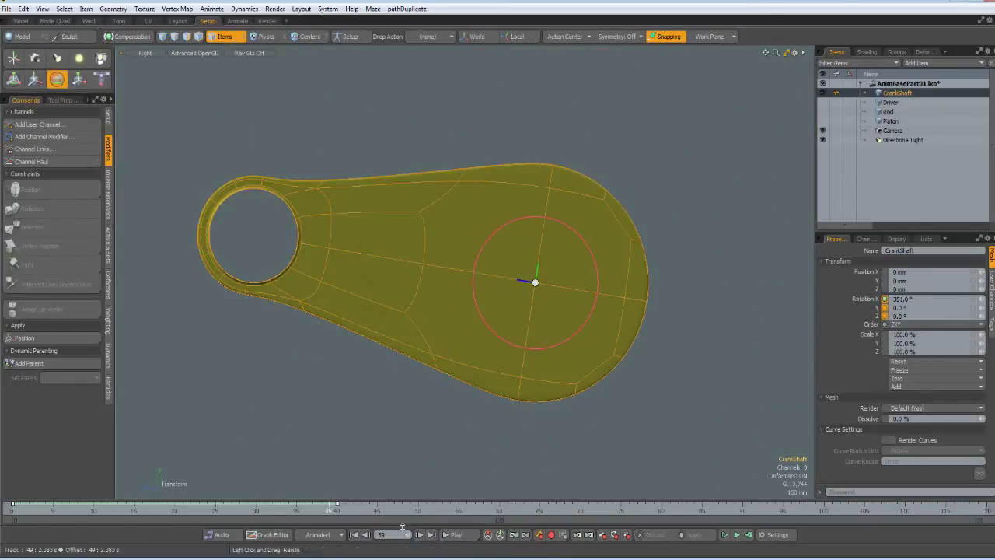
click(353, 535)
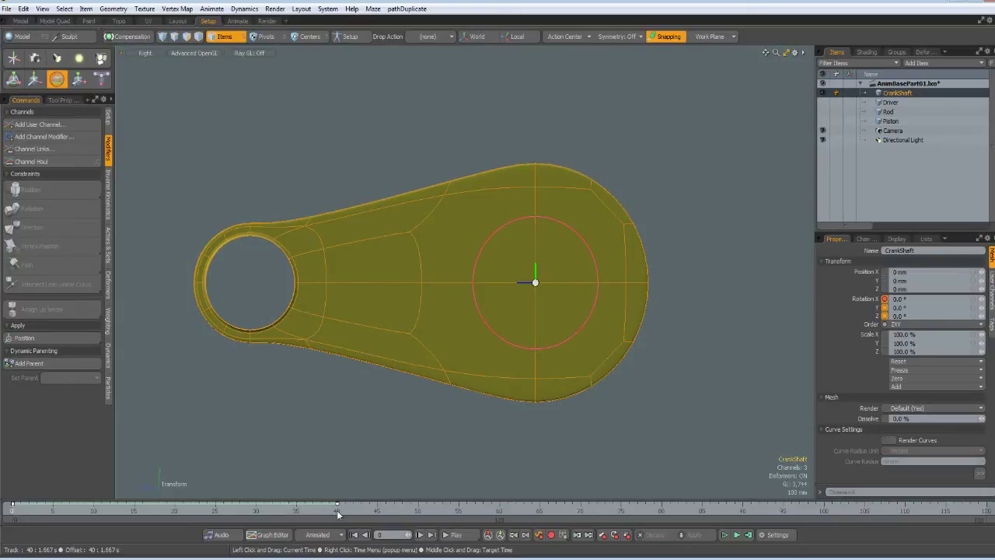
click(269, 534)
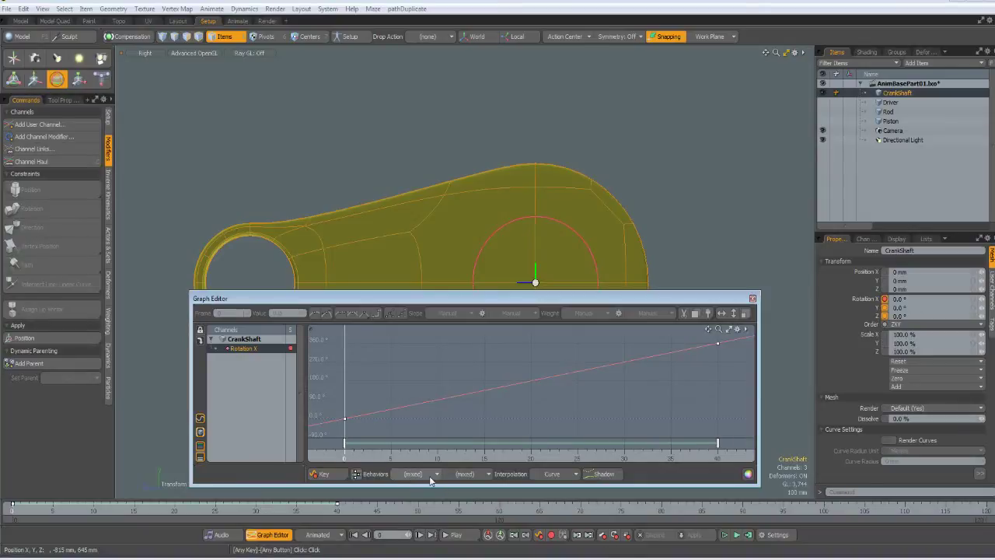
- Set the Rotation X curve's before and after Behaviors to Linear and close the Graph Editor
click(416, 474)
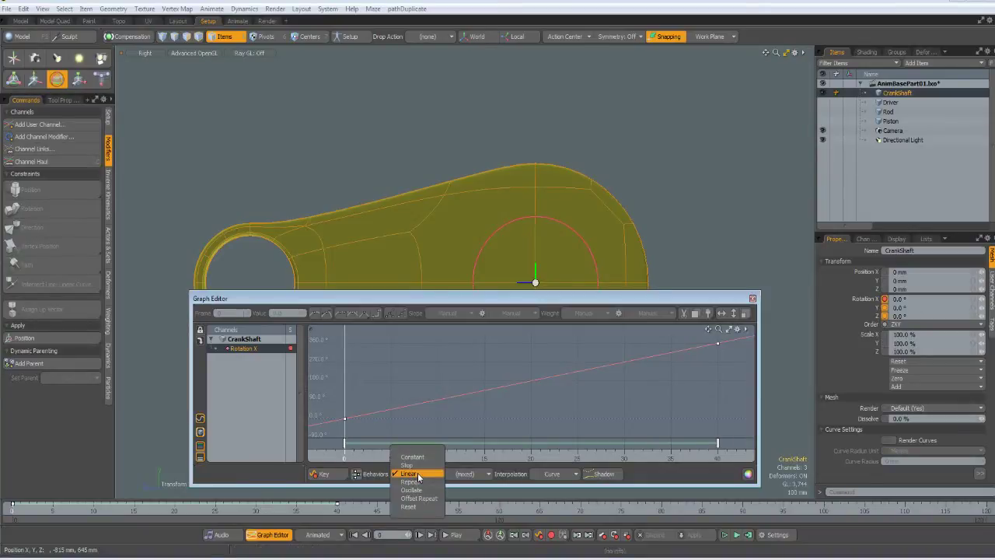
click(469, 476)
click(467, 476)
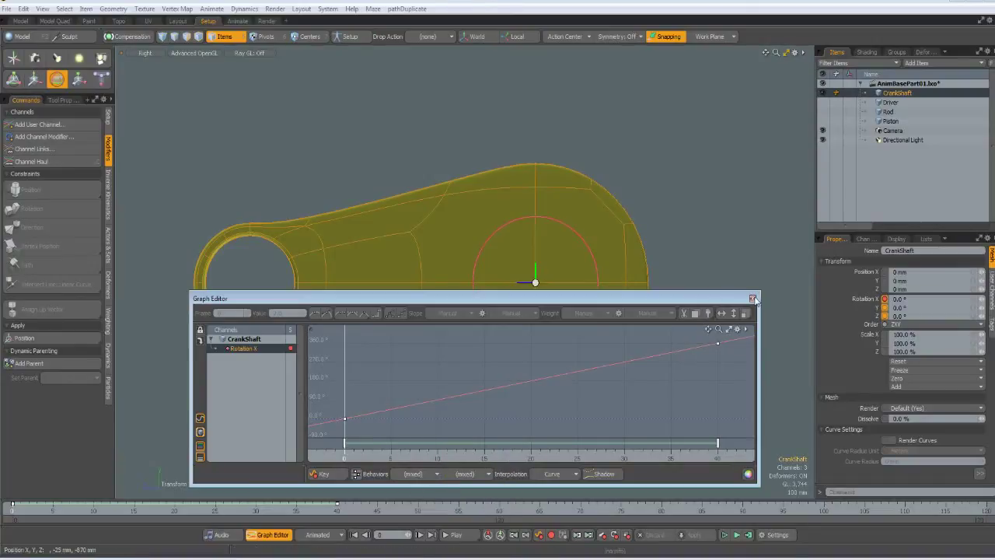
click(753, 298)
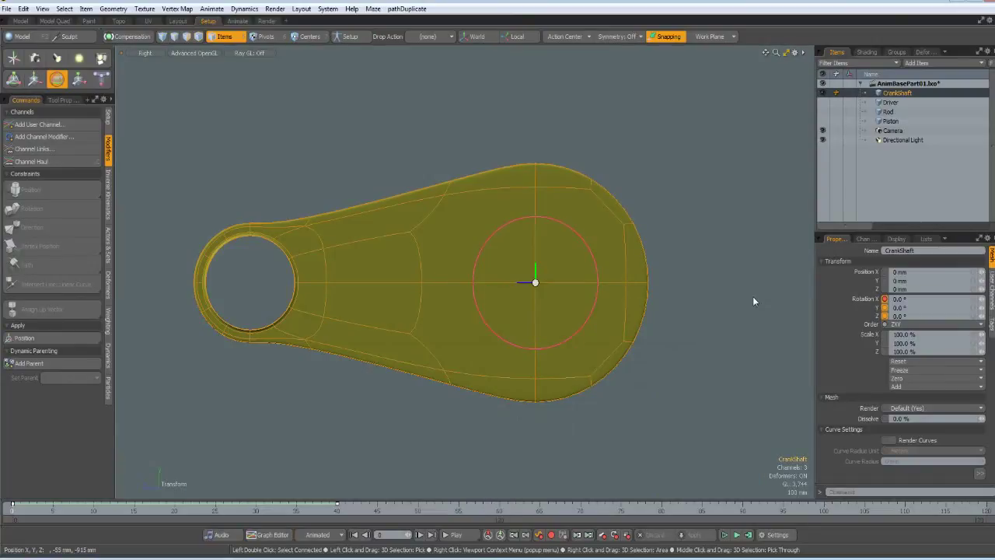
- Replay the crankshaft spin and stop back on frame 0
click(457, 535)
click(456, 535)
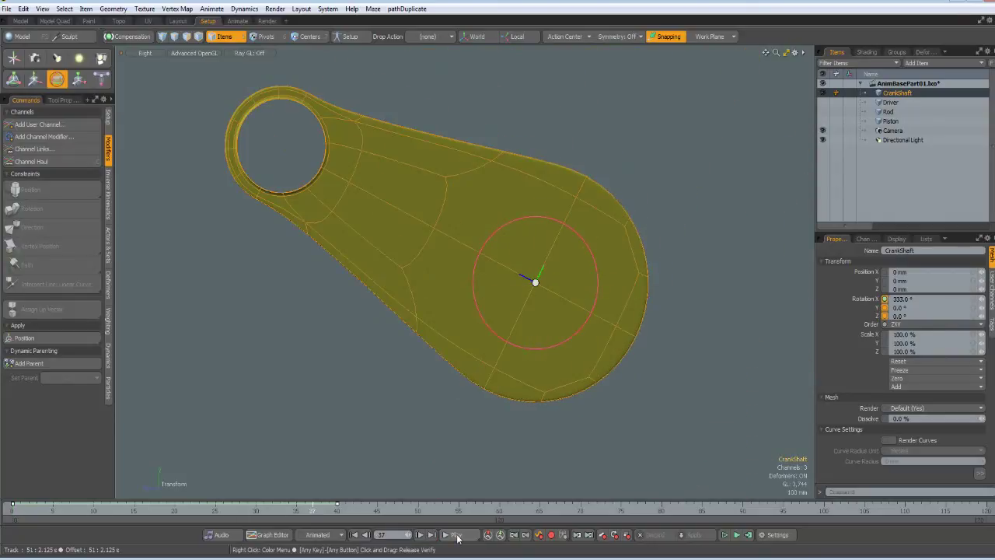
click(354, 535)
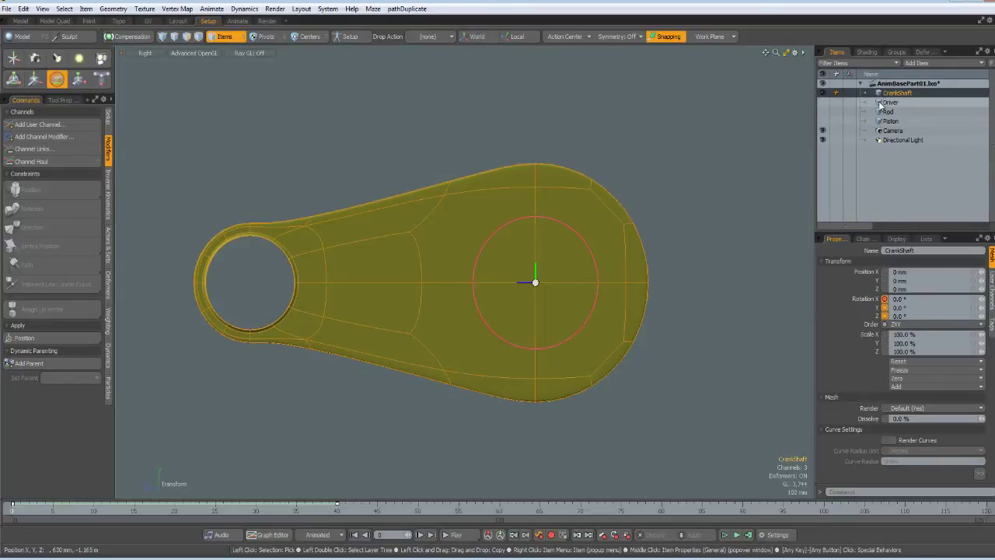
- Parent Driver under CrankShaft, make it visible, test playback, and drop the rotate tool
drag(887, 102, 892, 96)
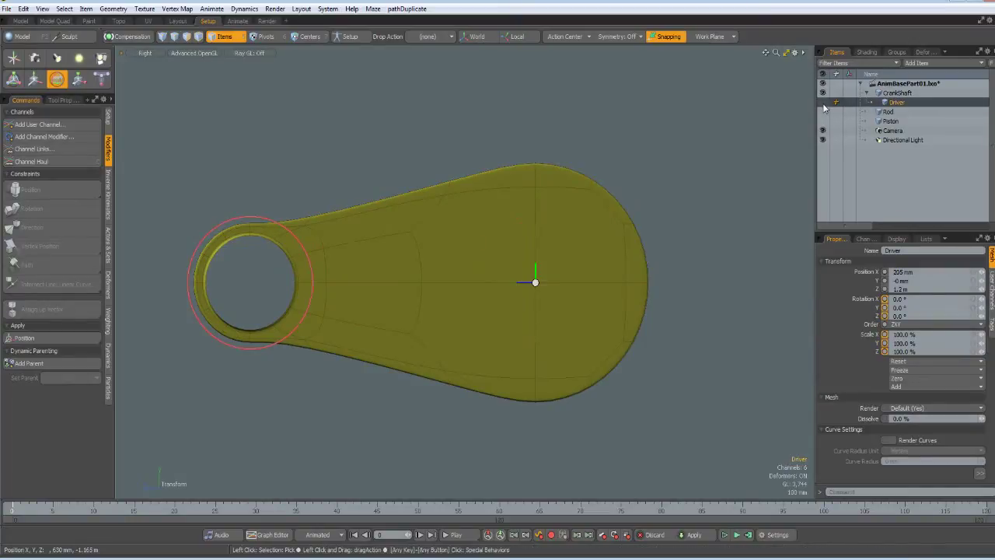
click(822, 104)
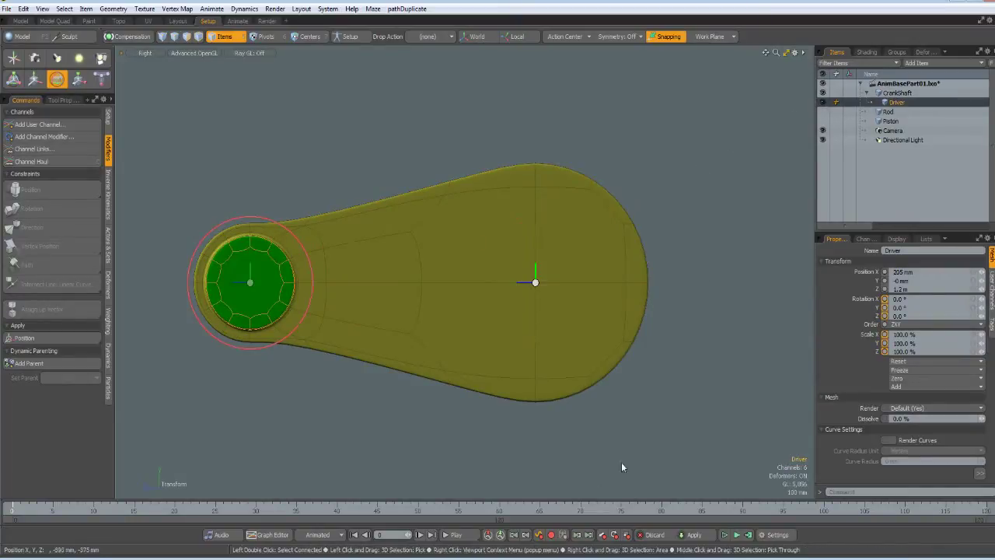
click(461, 537)
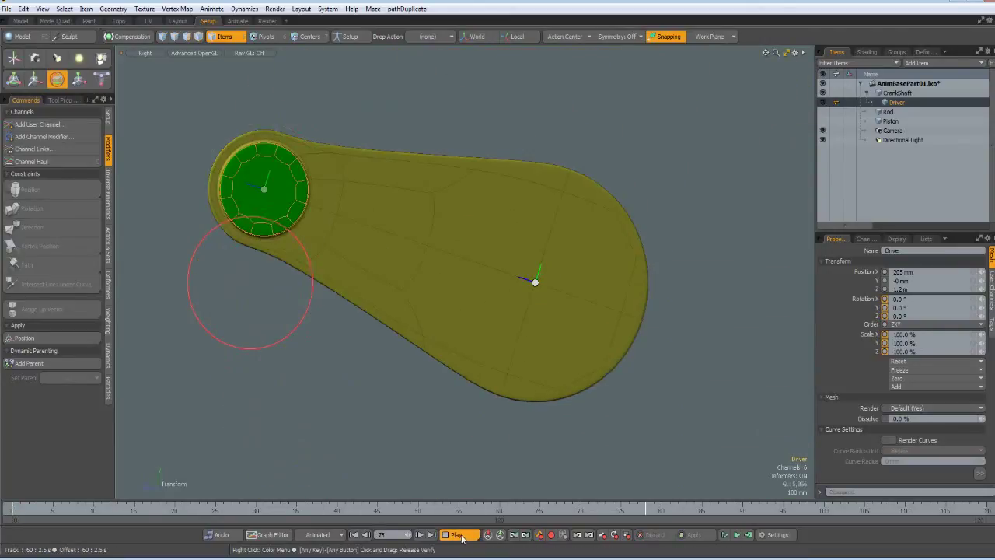
click(461, 536)
key(space)
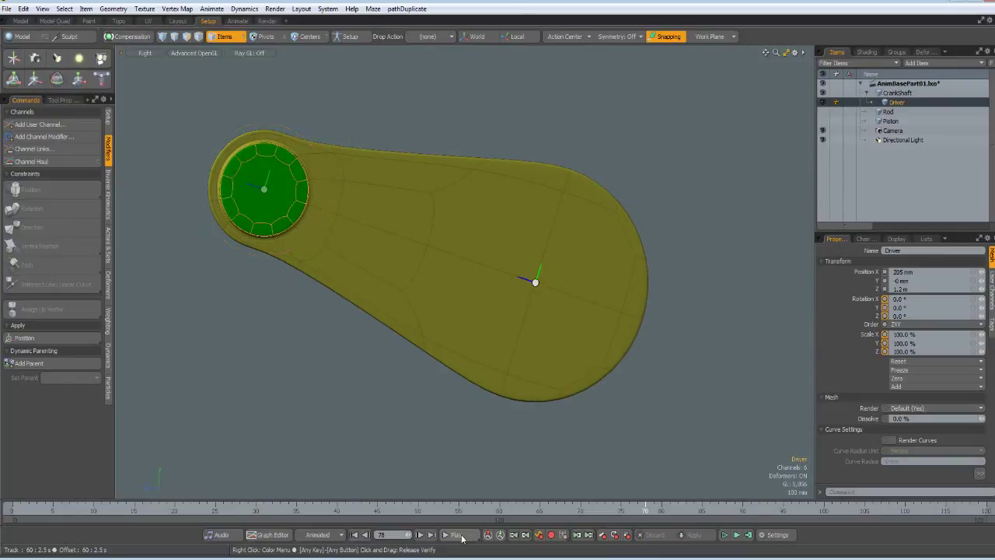
- Replay the animation twice to confirm the Driver circles with the crank, ending on frame 0
click(458, 535)
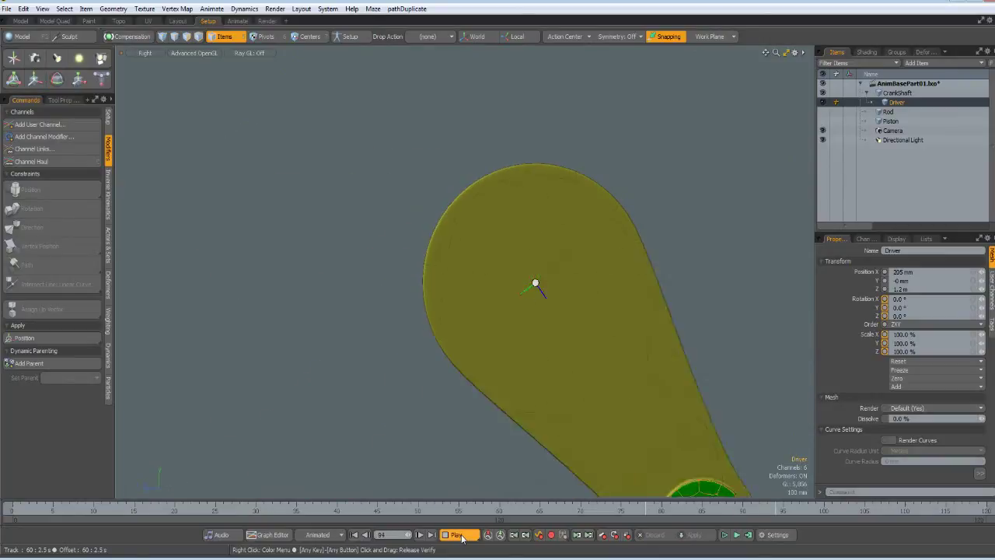
click(462, 537)
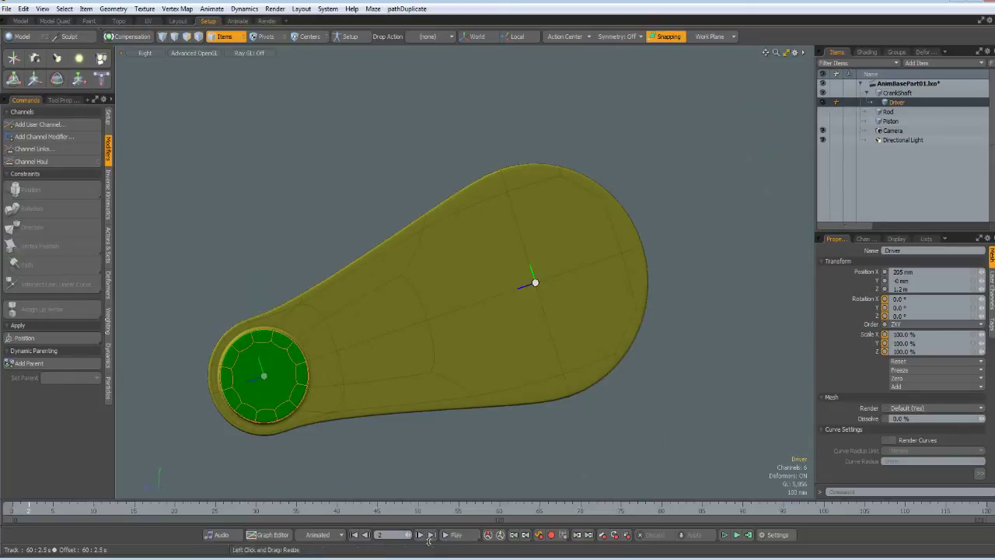
click(354, 535)
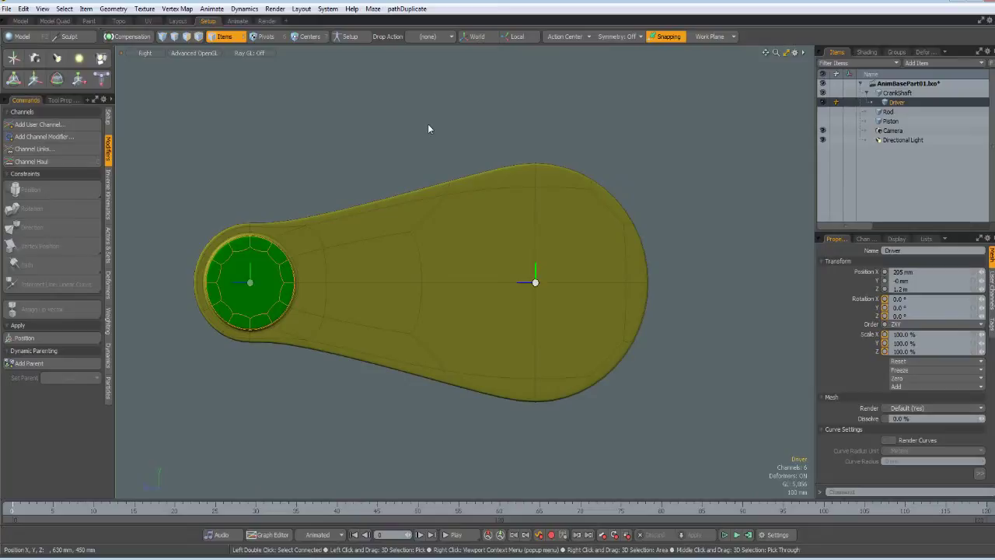
click(456, 535)
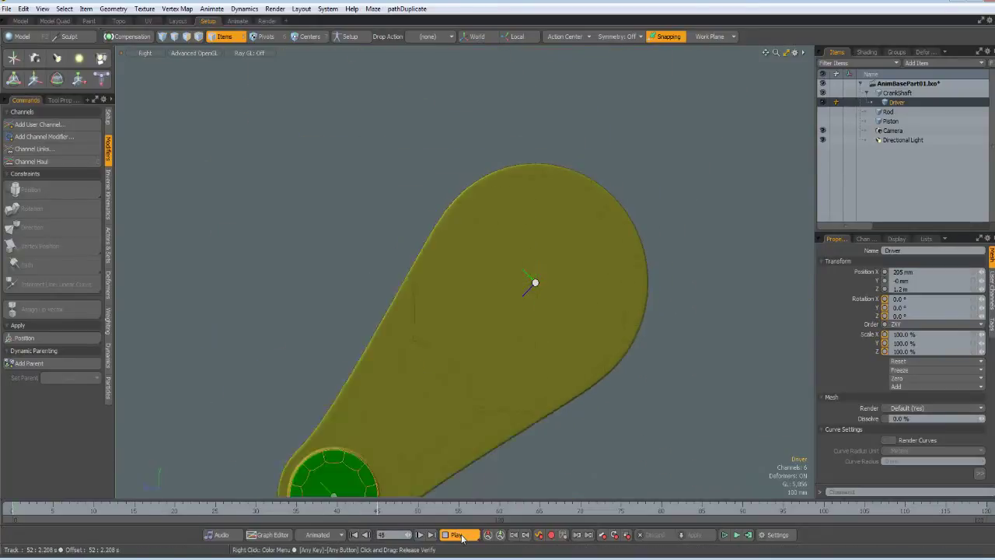
click(460, 537)
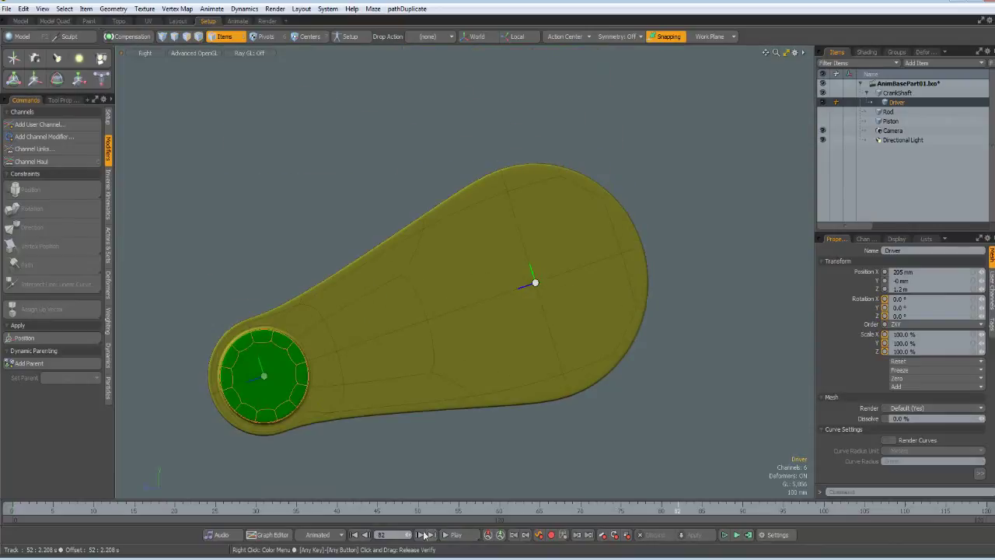
click(354, 535)
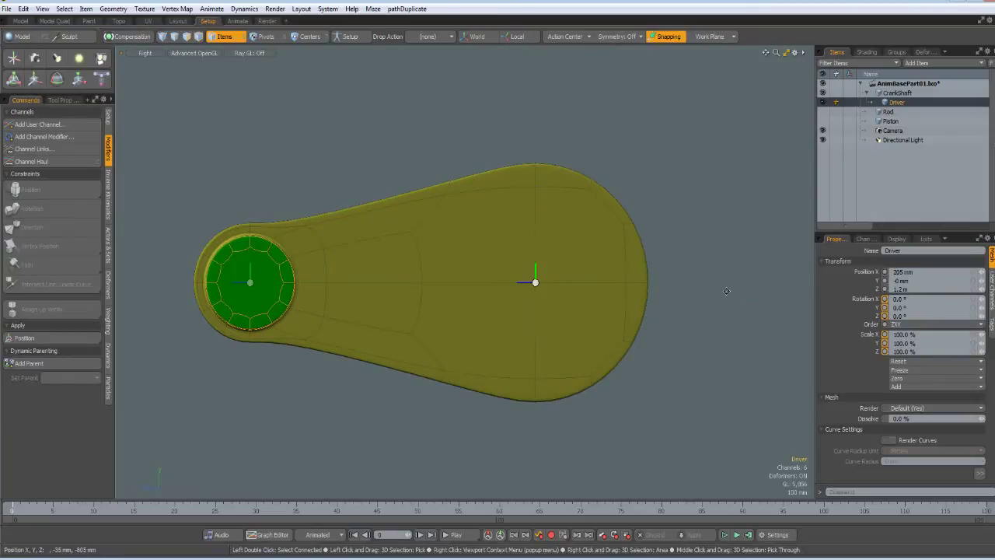
alt+drag(728, 291, 680, 294)
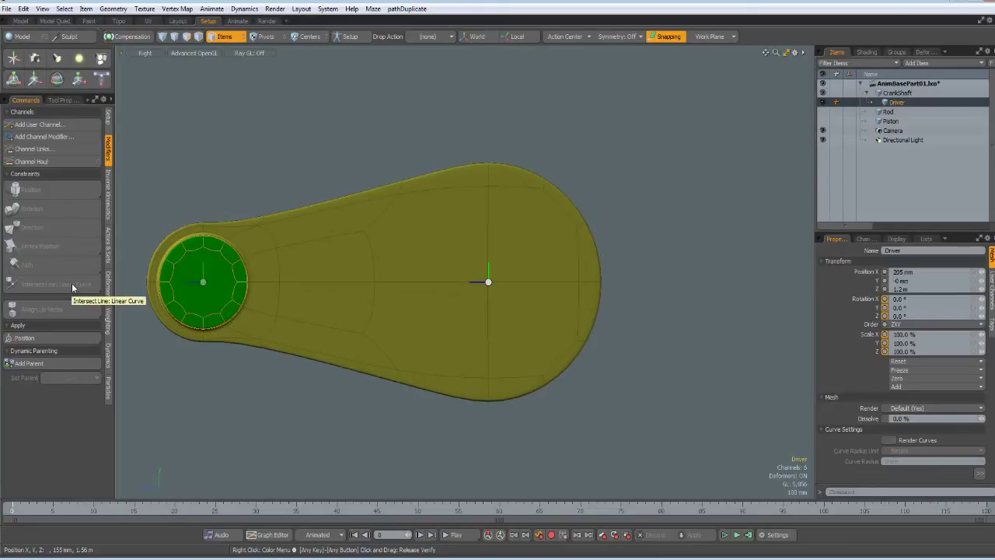
- Add a new empty mesh item and rename it Curve
click(883, 93)
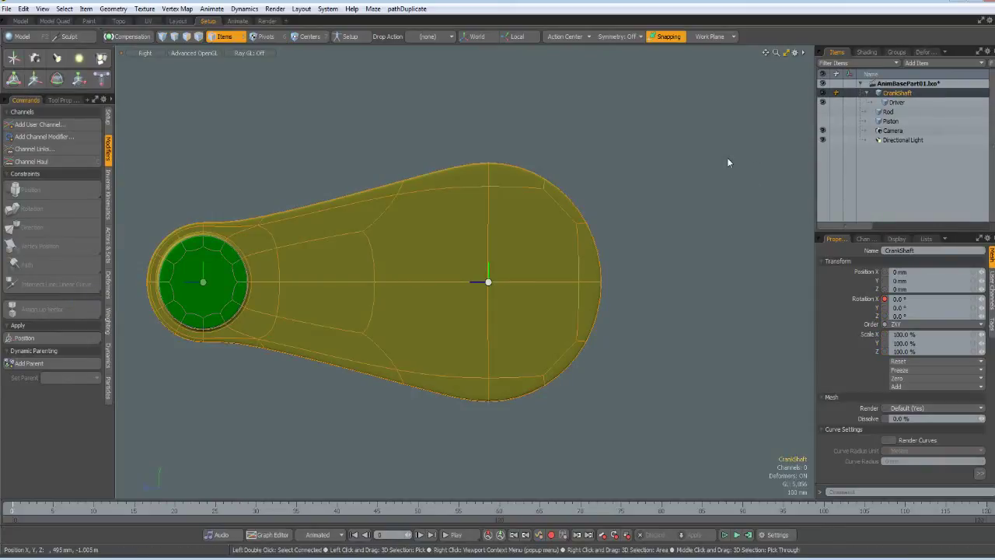
key(n)
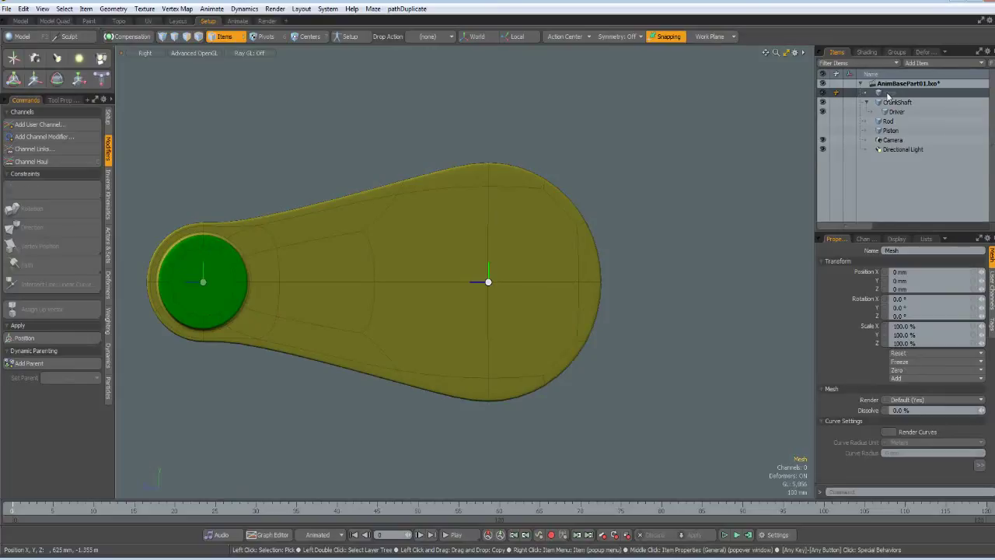
double_click(886, 94)
text(Curve)
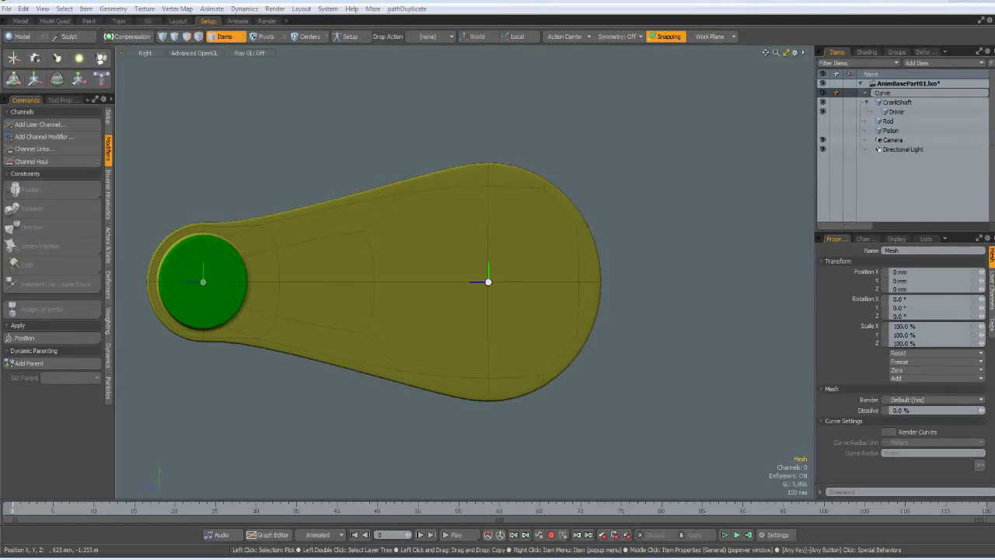
key(Return)
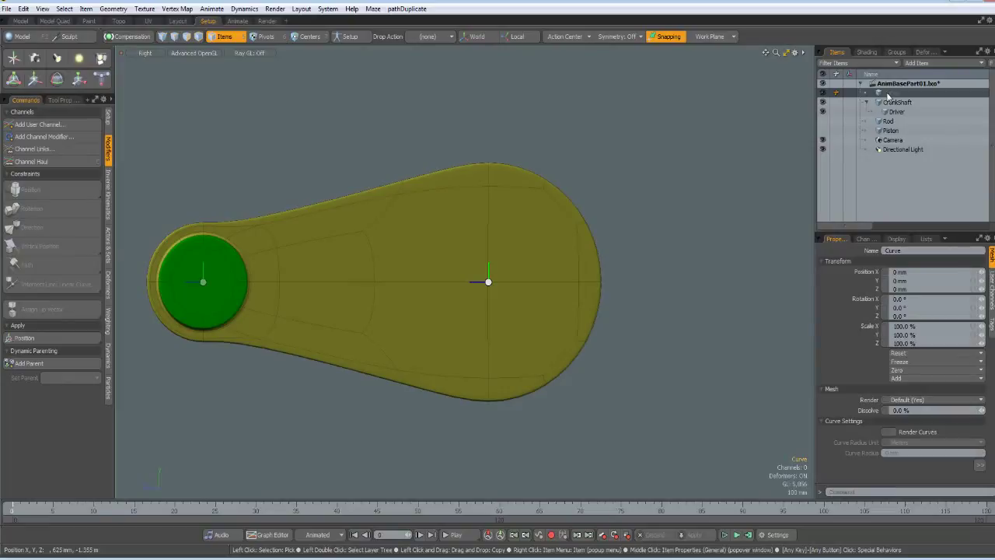
- Draw a two-point curve right of the crankshaft and set its Point Y to 0 mm
key(ctrl+tab)
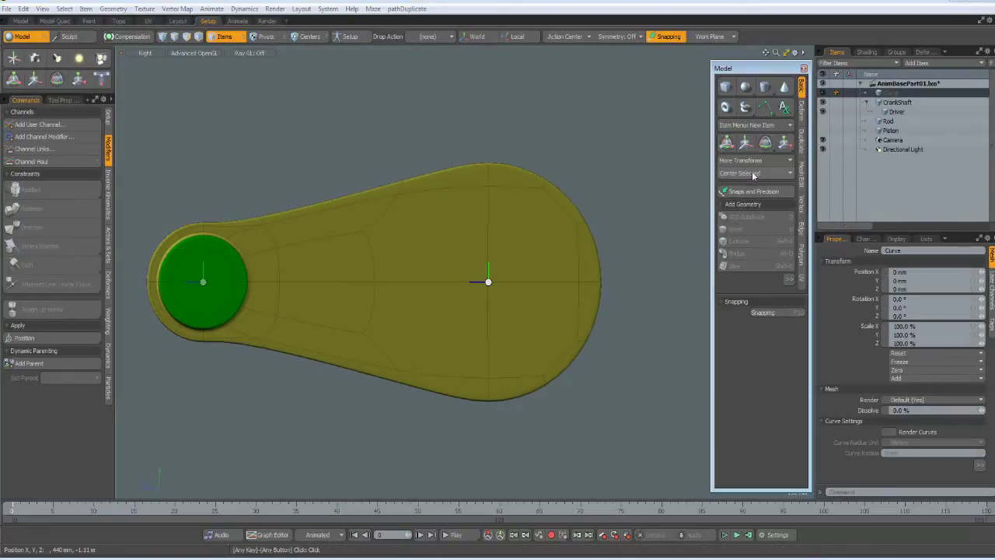
click(769, 109)
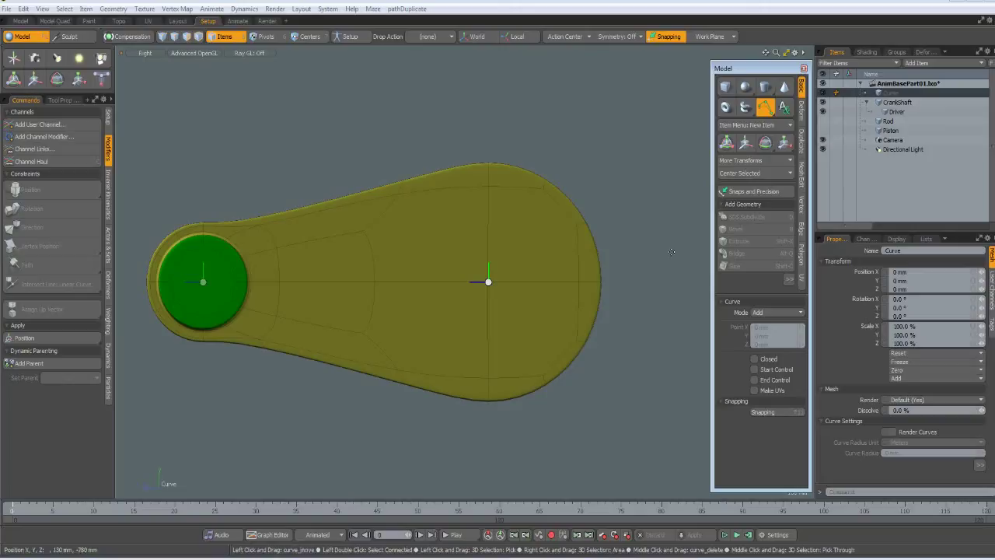
click(611, 281)
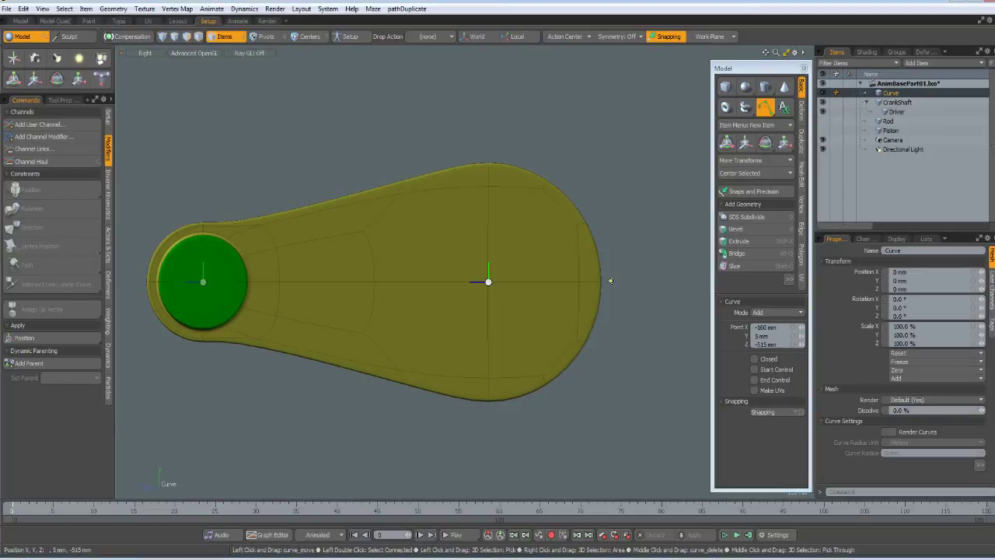
click(693, 281)
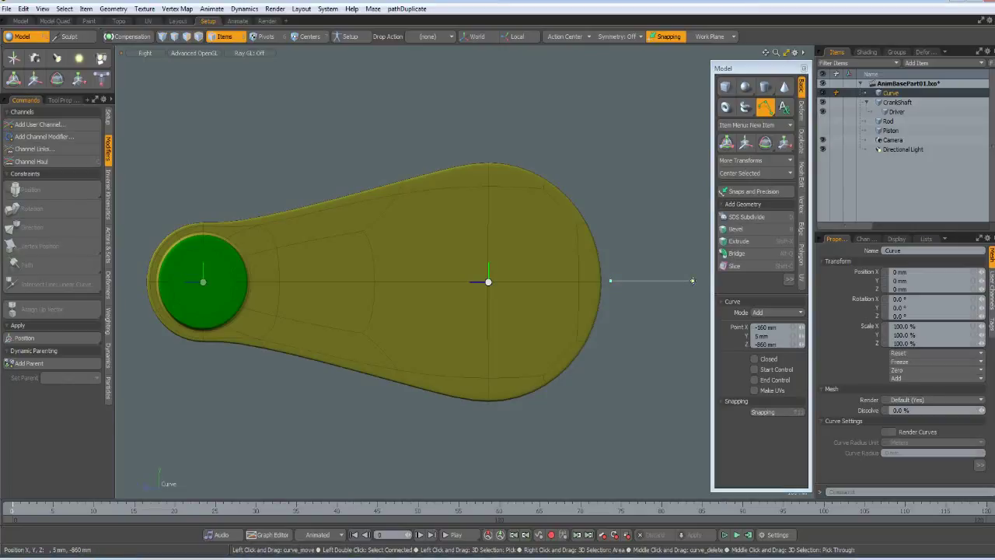
click(778, 335)
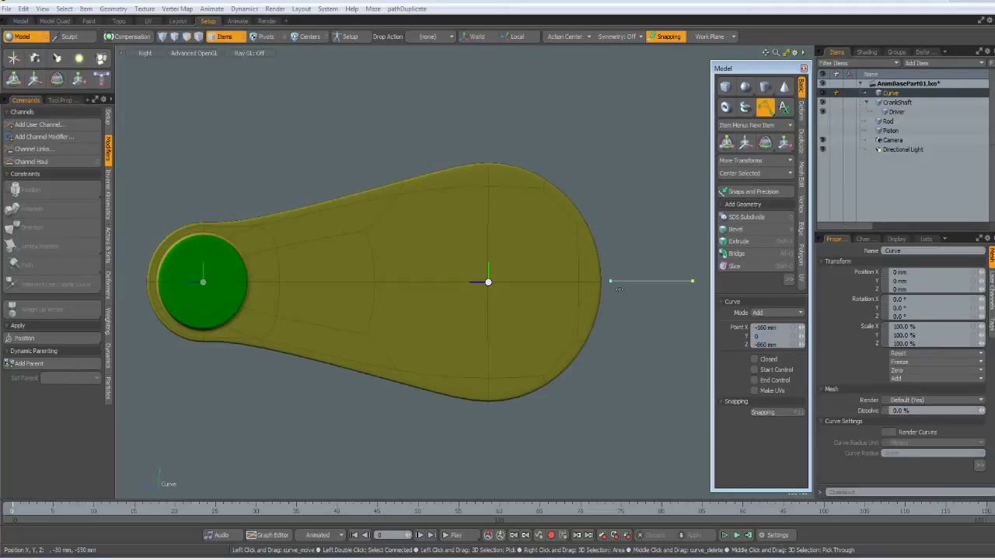
key(Return)
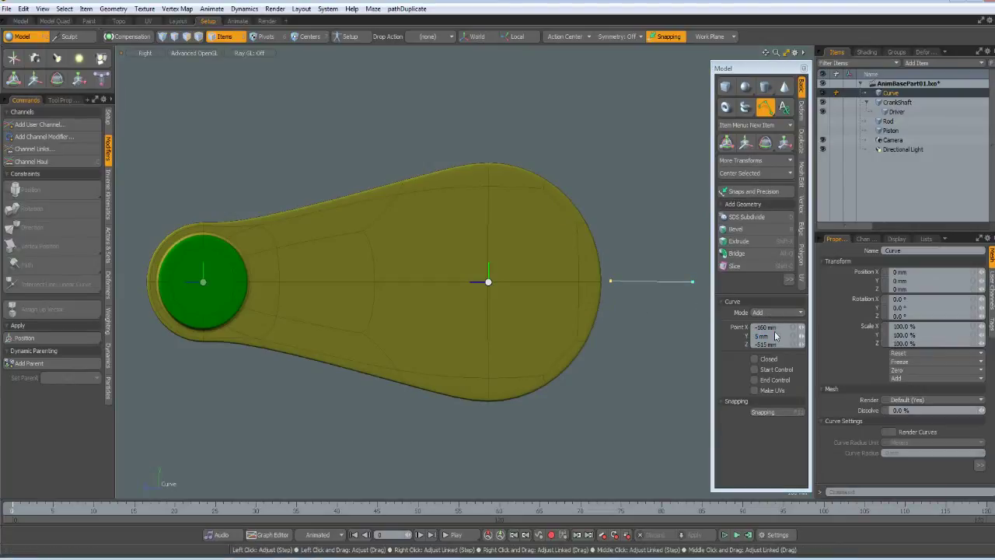
click(774, 335)
text(0)
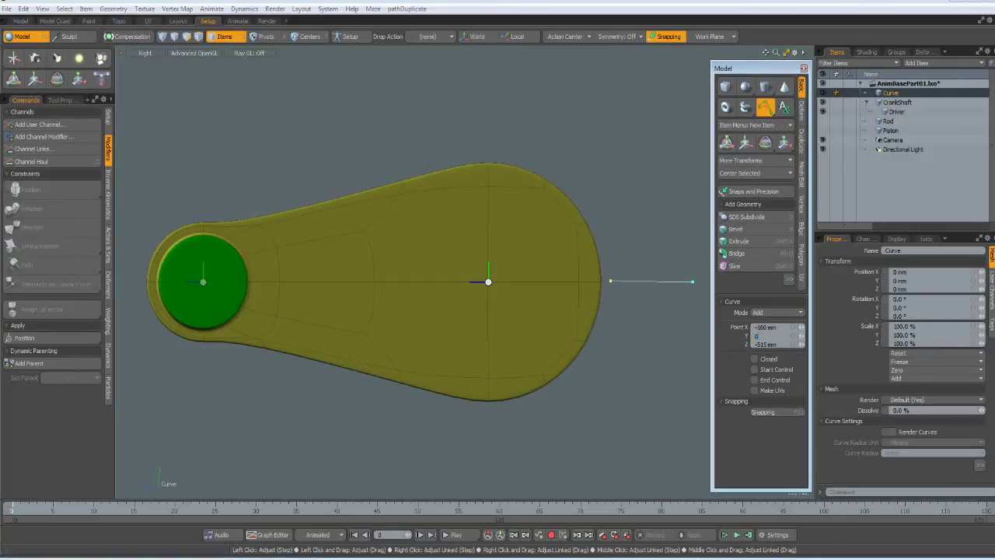
key(Return)
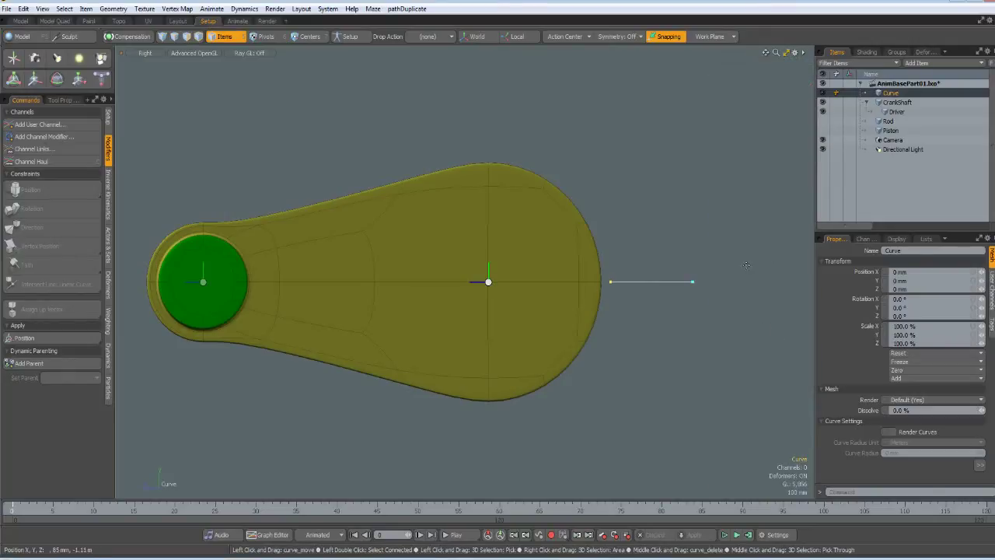
- In Top view, move the curve into line with the green crank pin's centre, then return to Items mode
key(3)
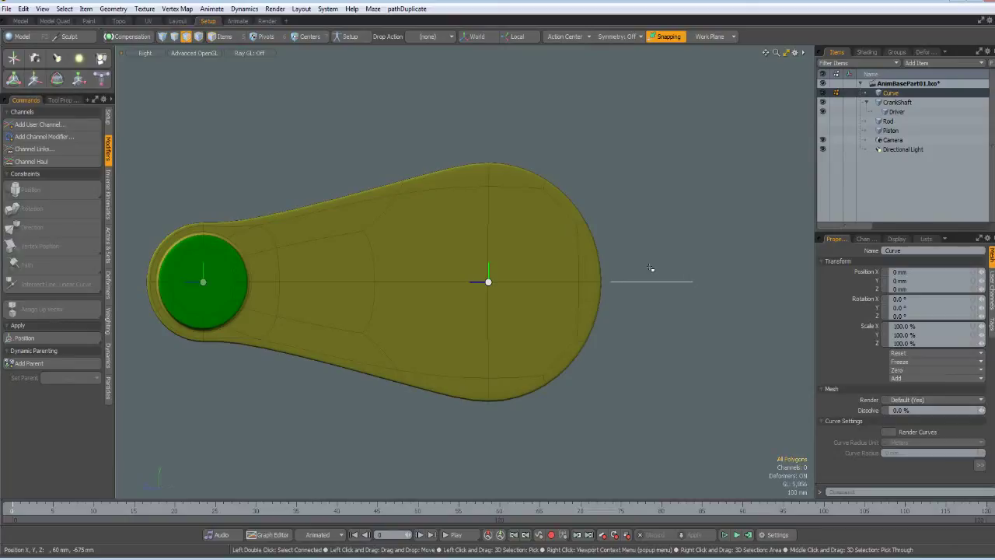
click(653, 281)
key(ctrl+1)
scroll(628, 244, down, 2)
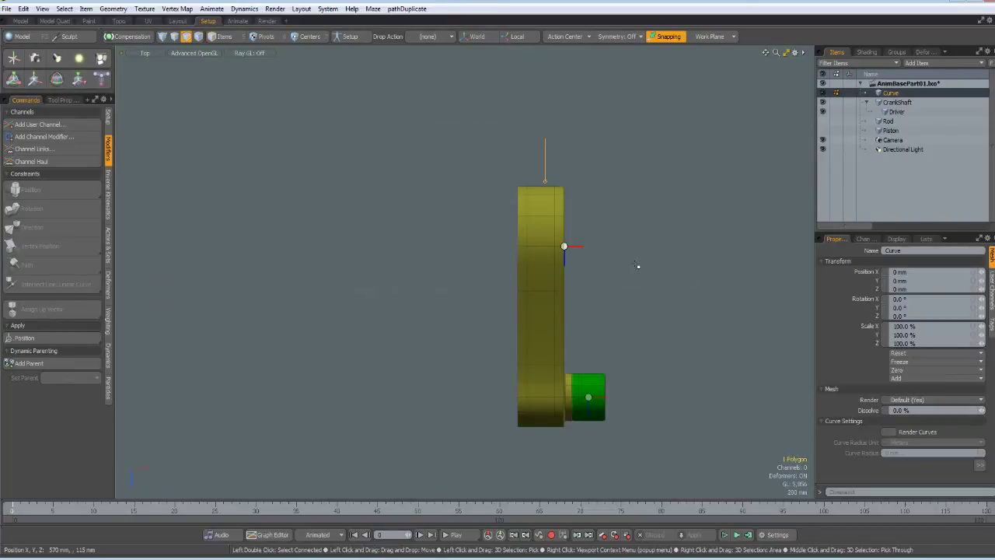
alt+drag(638, 266, 548, 253)
key(y)
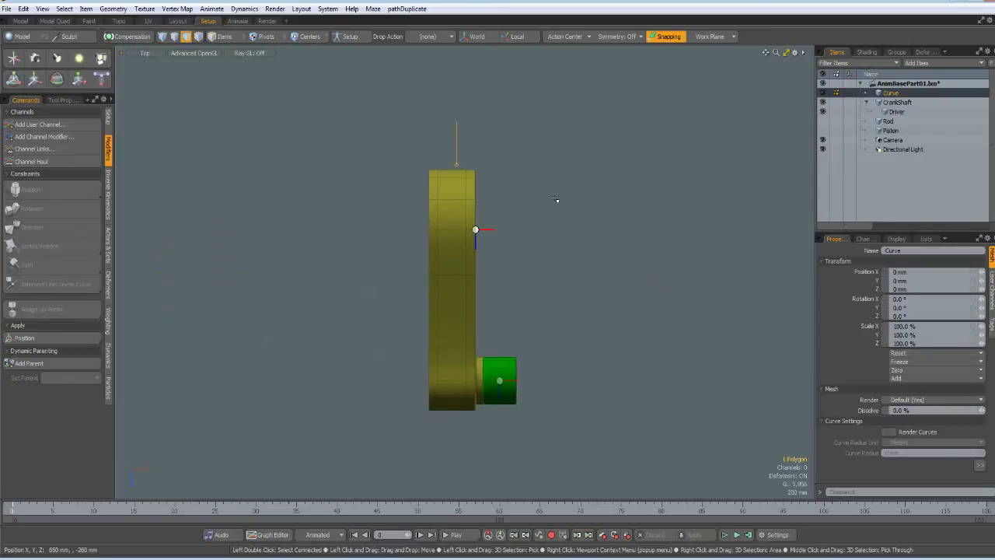
drag(506, 195, 550, 360)
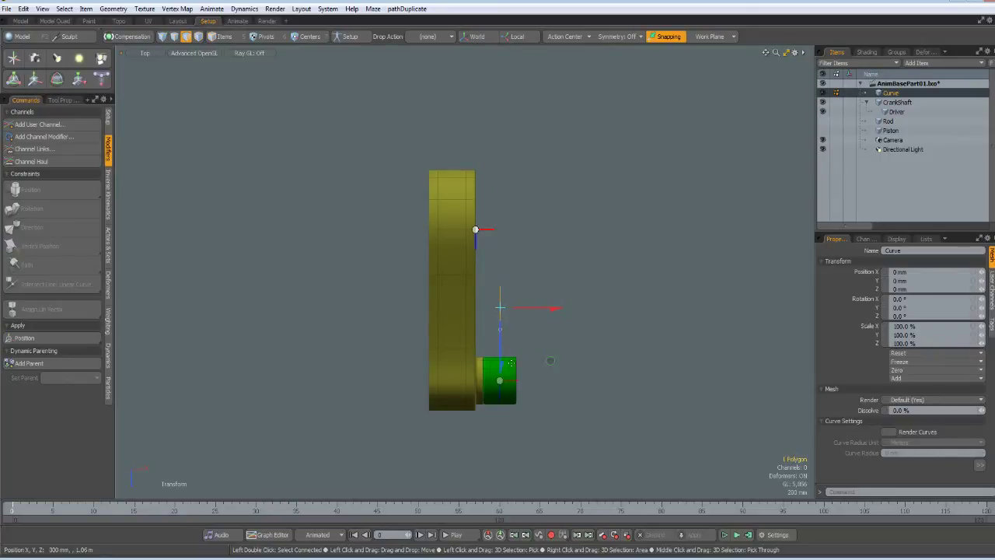
scroll(494, 372, up, 5)
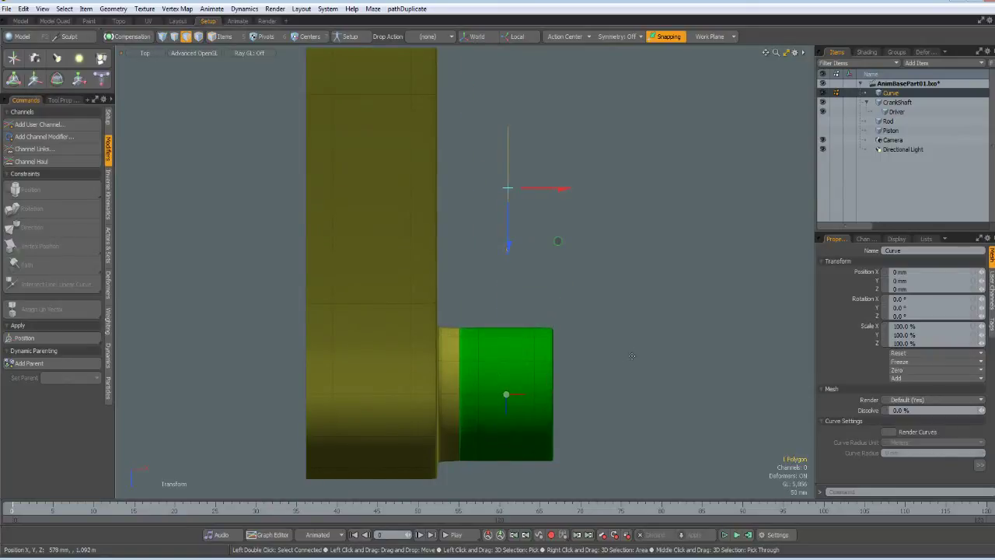
scroll(633, 354, down, 3)
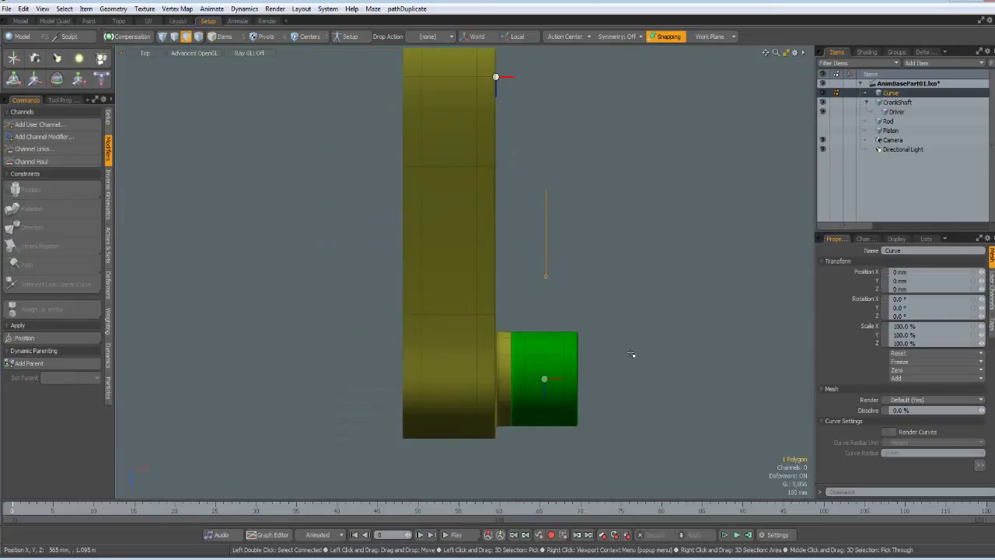
key(5)
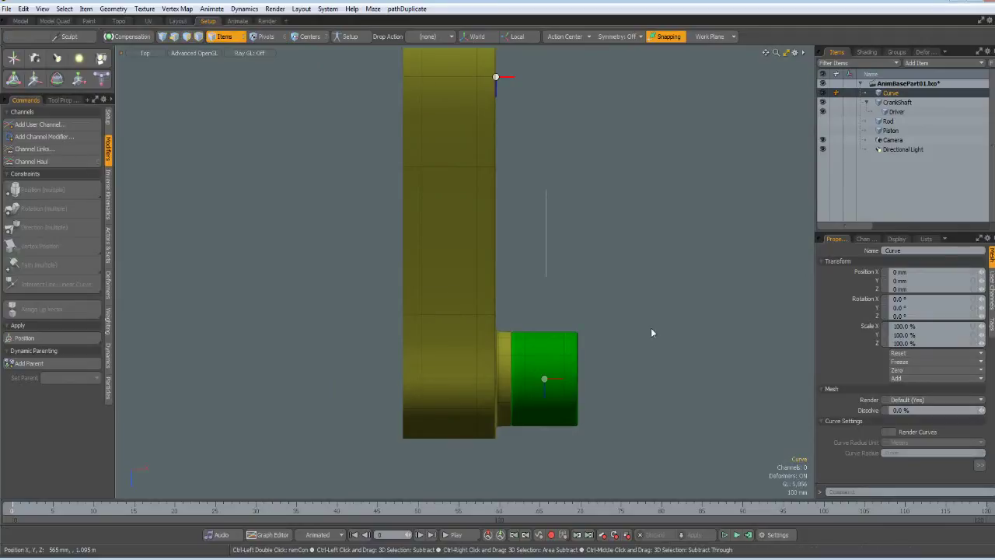
- In a perspective view, constrain the Driver to intersect the Curve with Intersect Line: Linear Curve
key(ctrl+space)
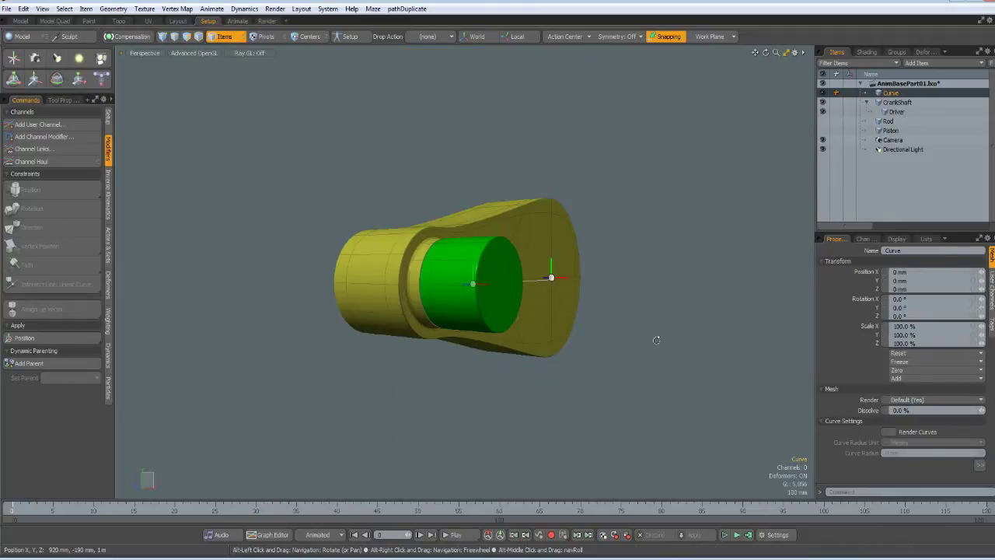
alt+drag(622, 334, 581, 374)
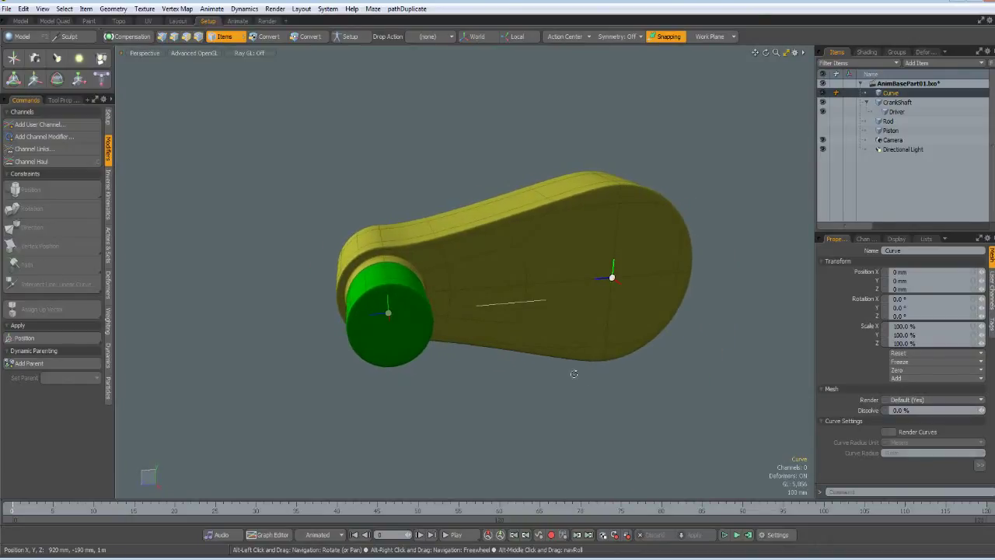
click(430, 326)
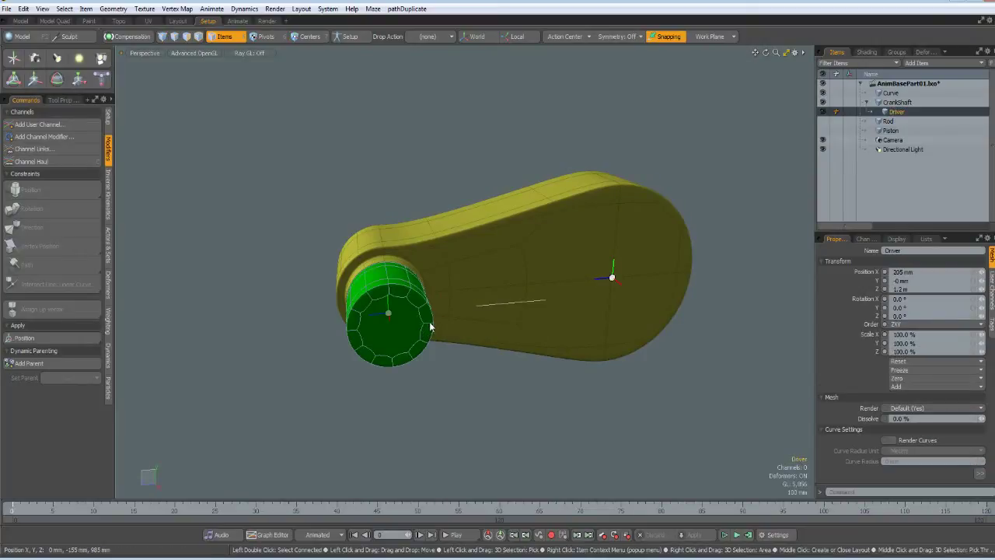
ctrl+click(879, 93)
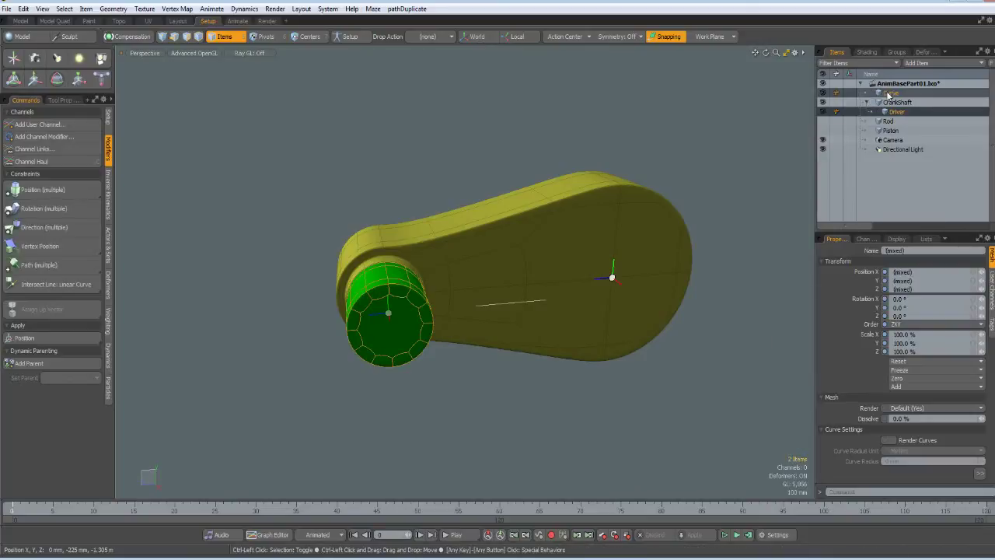
click(44, 283)
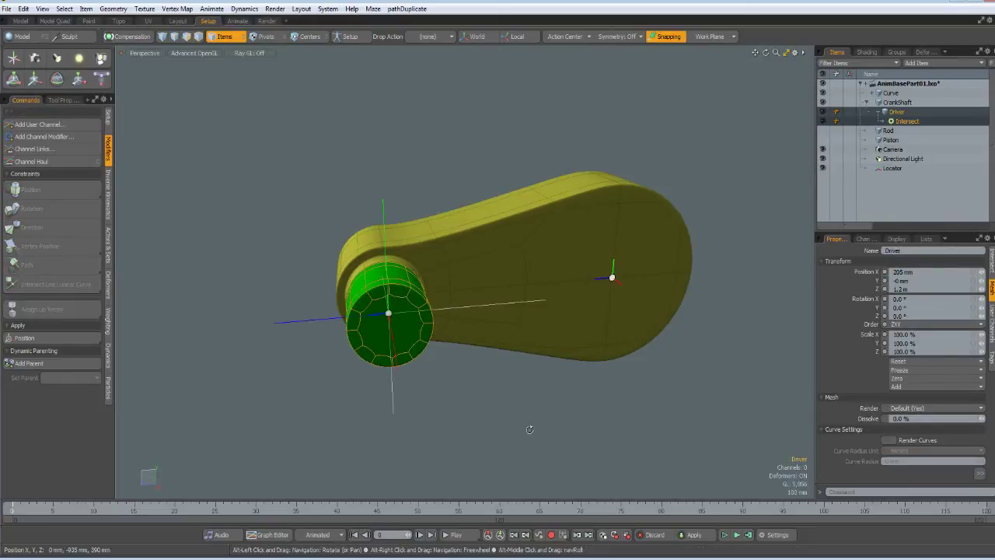
- Play the crank animation with the new constraint, then stop and rewind to frame 0
alt+drag(523, 442, 524, 399)
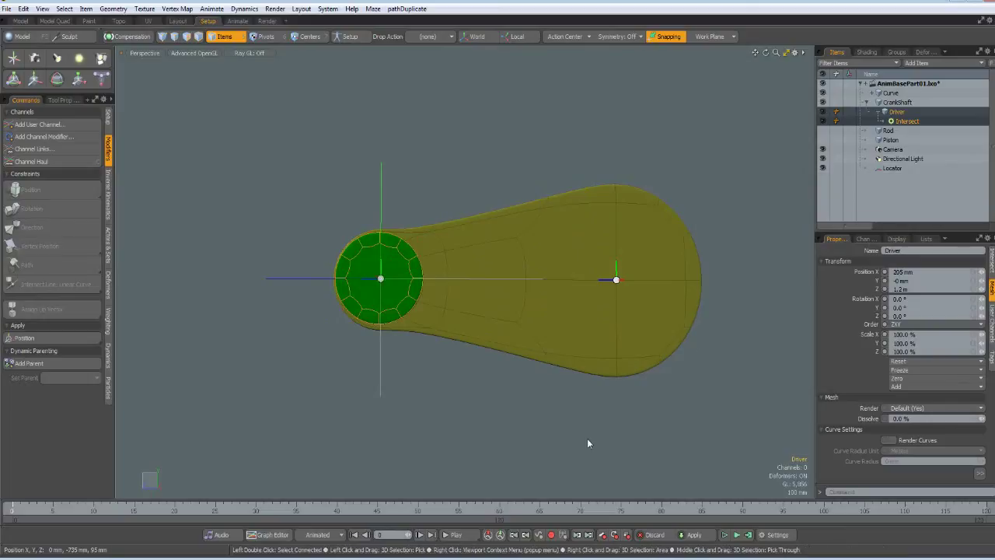
click(461, 541)
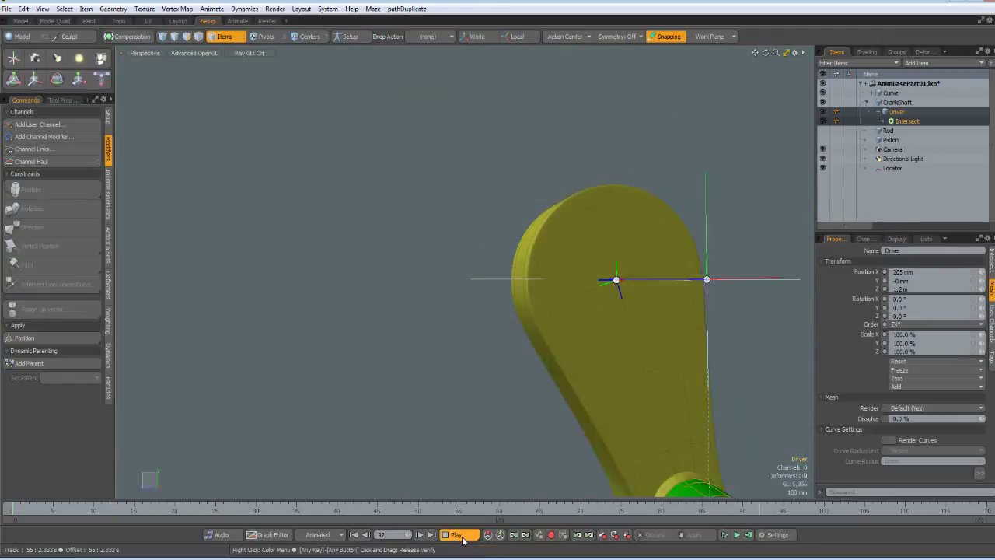
click(457, 536)
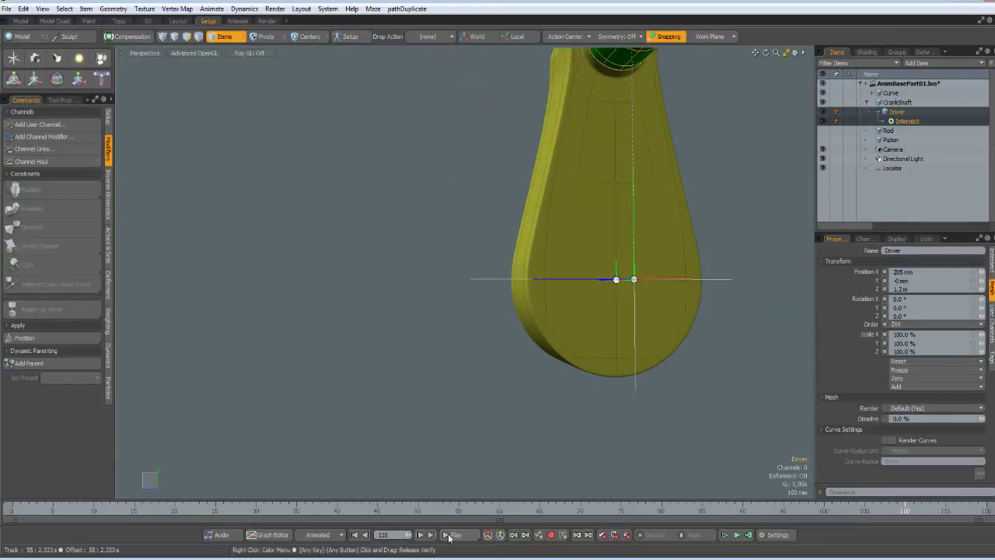
click(353, 535)
alt+shift+drag(596, 427, 493, 439)
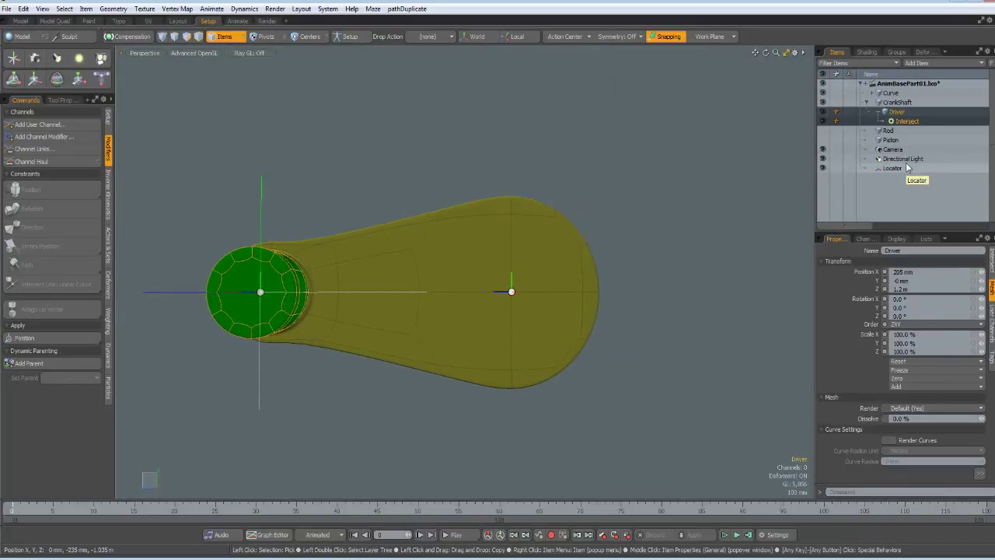
- Set the Intersect constraint's length to 1.5 m and replay the crank animation to check it
click(907, 122)
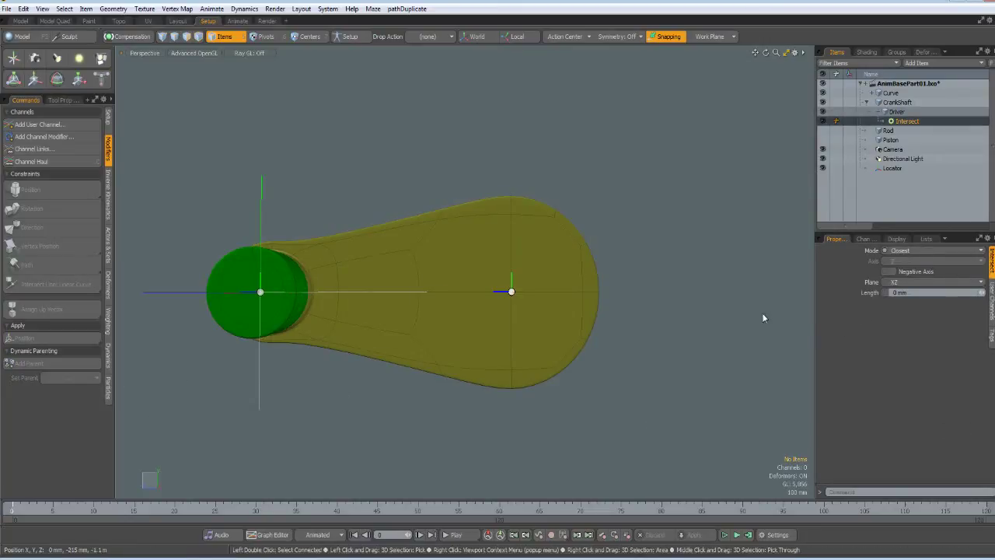
click(917, 292)
text(1.5m)
key(Return)
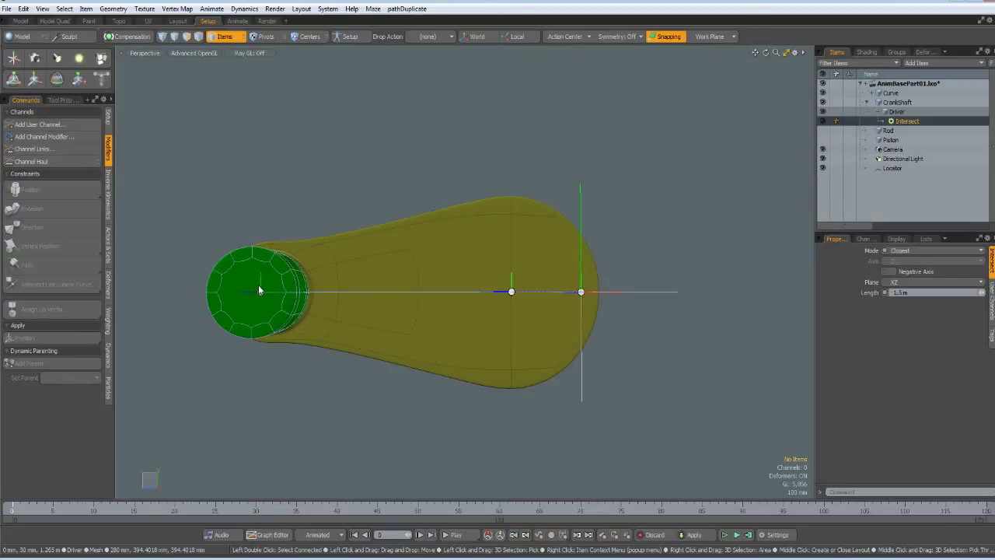
click(455, 535)
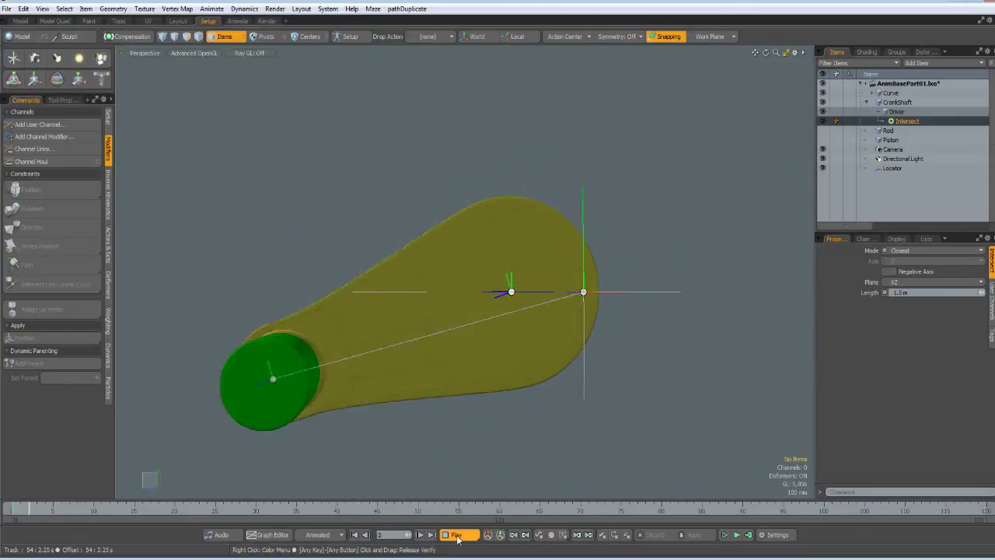
click(456, 535)
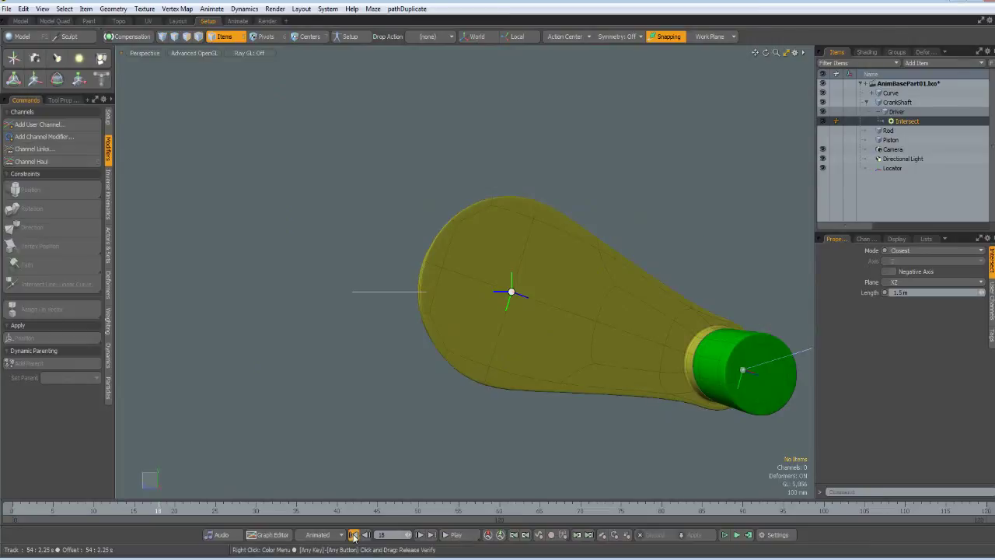
- Rewind to frame 0, make the Rod mesh visible and switch to the Right view
click(354, 534)
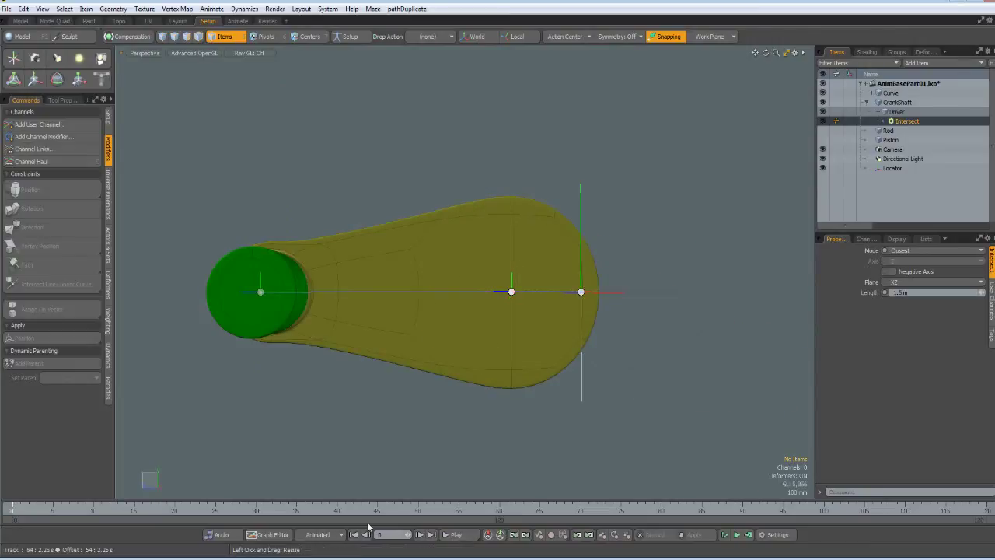
click(823, 131)
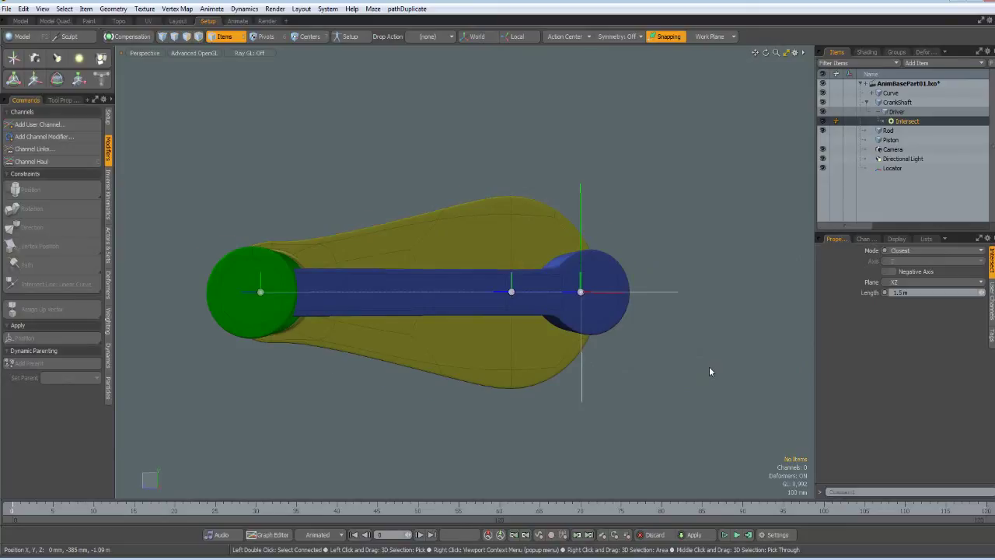
key(KP_3)
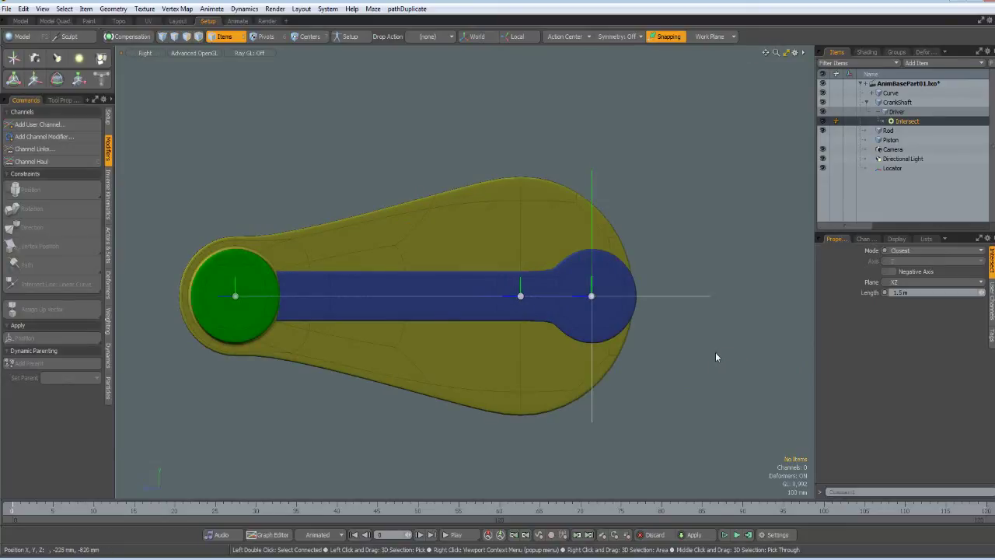
- Rename the Locator to RodLoc and parent the Rod mesh beneath it
double_click(891, 168)
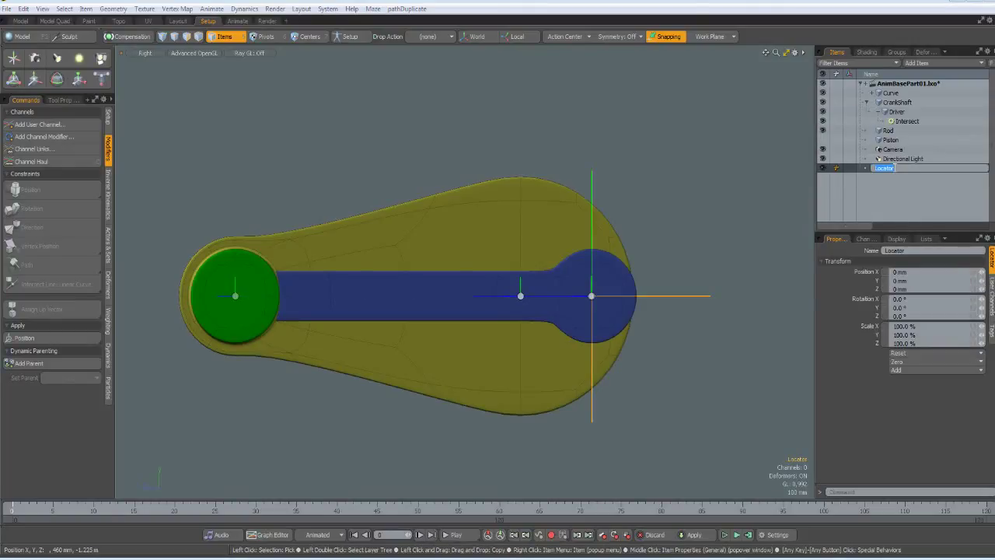
text(RodLoc)
key(Return)
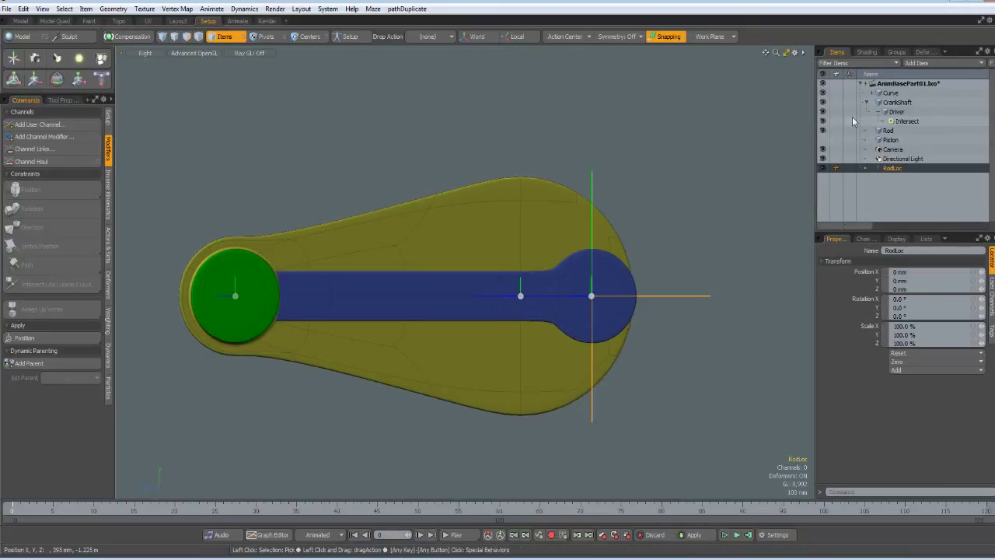
drag(884, 130, 895, 173)
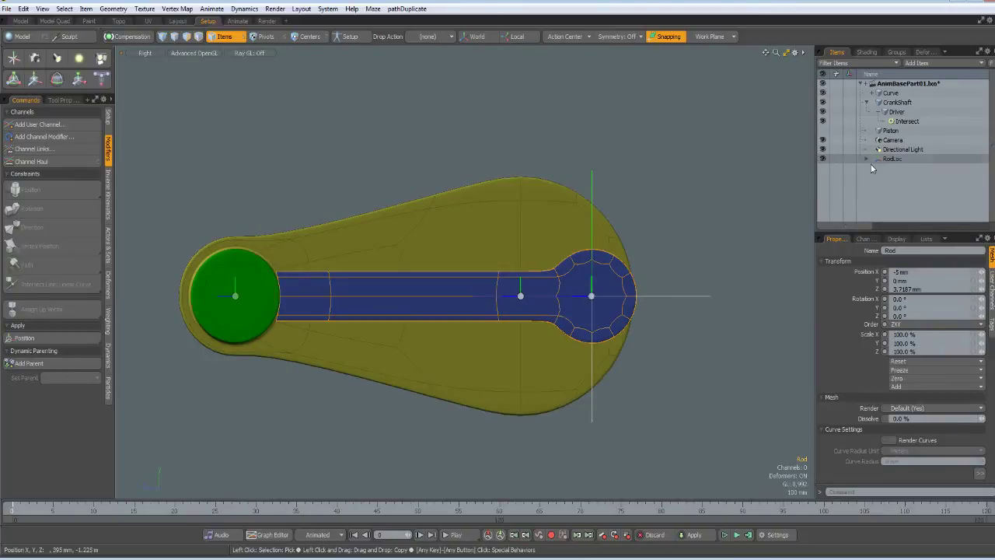
click(868, 160)
click(867, 161)
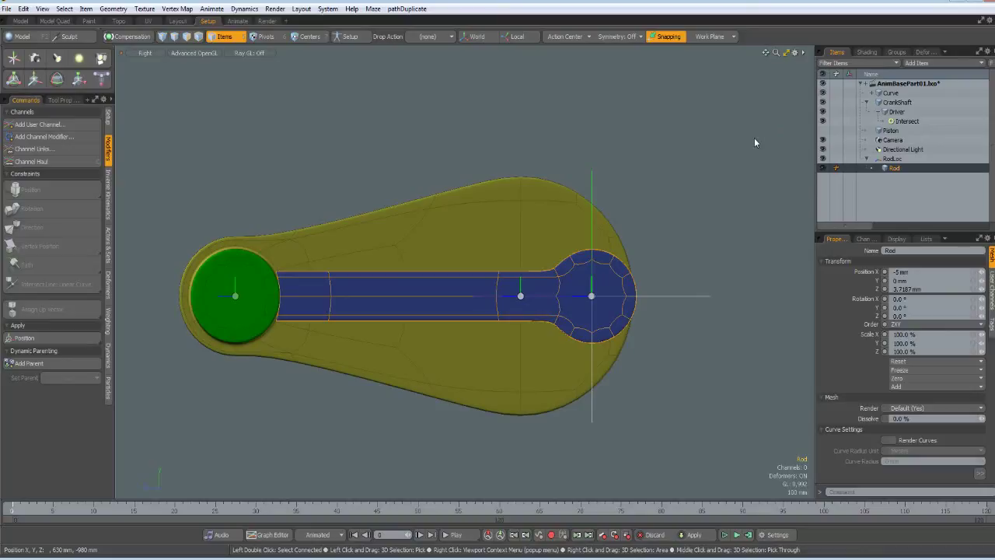
- Give RodLoc a Direction constraint toward the Driver and play the animation to test the rod swing
click(455, 535)
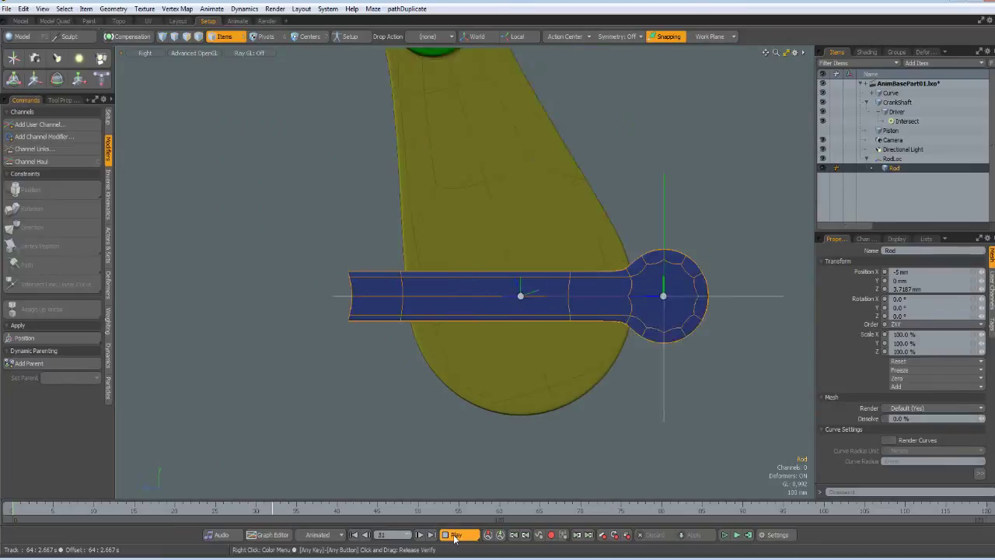
click(455, 535)
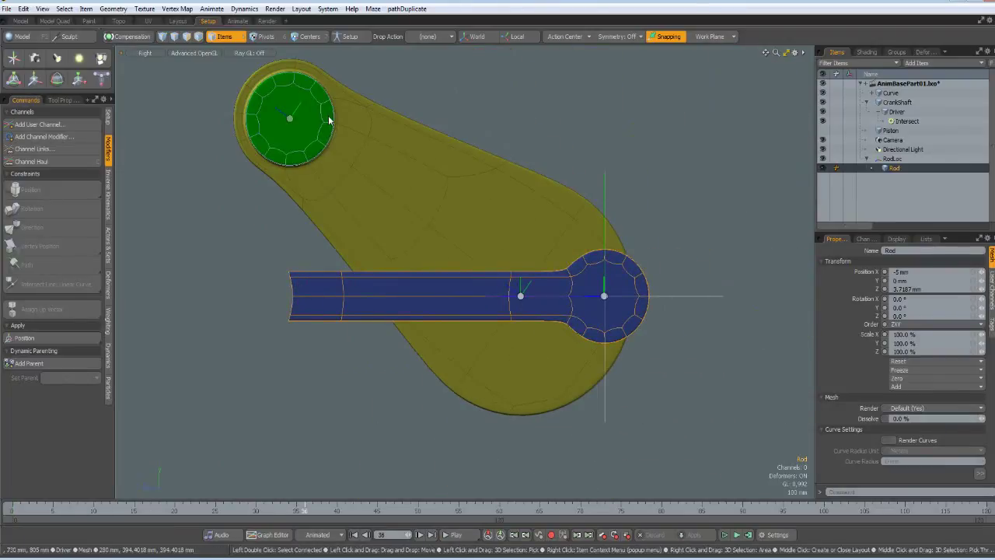
click(607, 195)
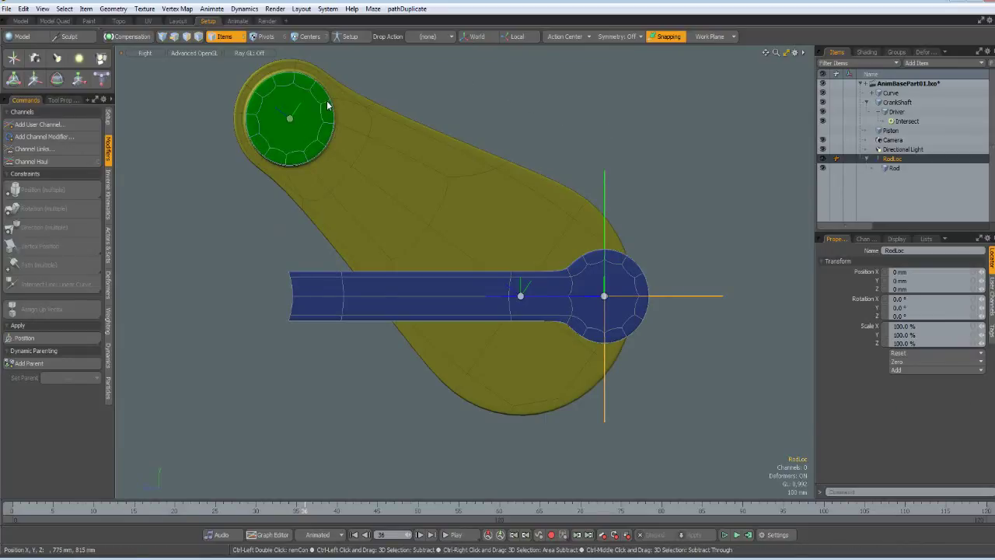
ctrl+click(889, 112)
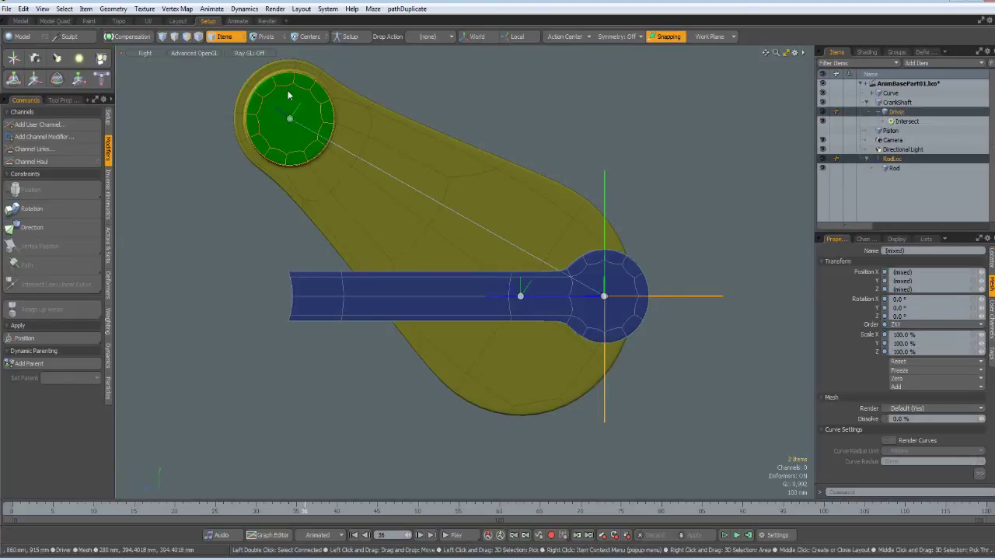
click(32, 227)
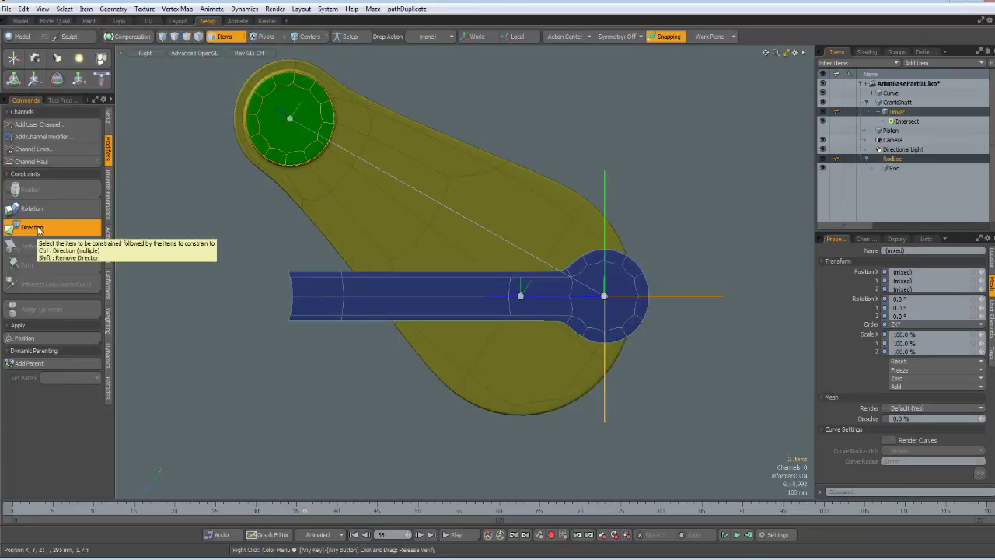
click(462, 536)
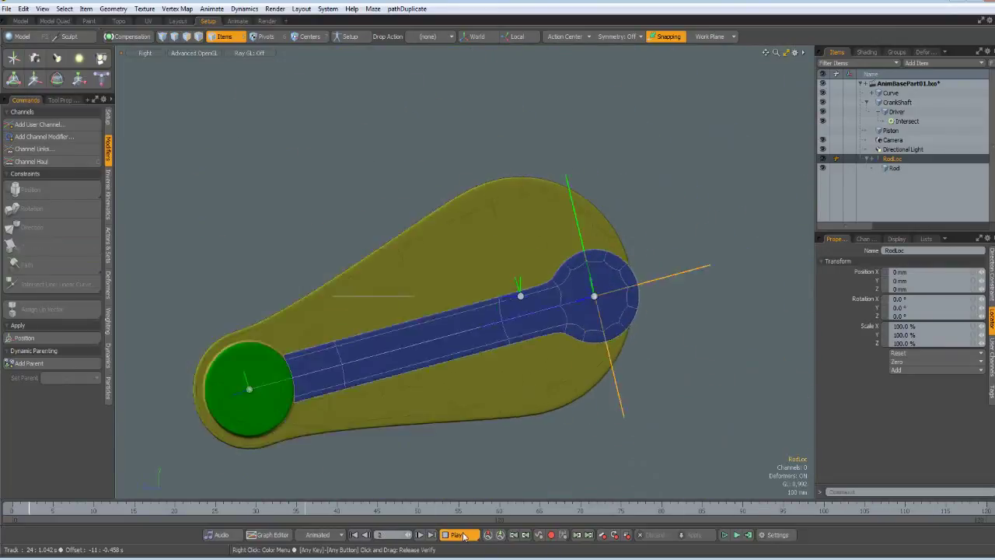
click(456, 535)
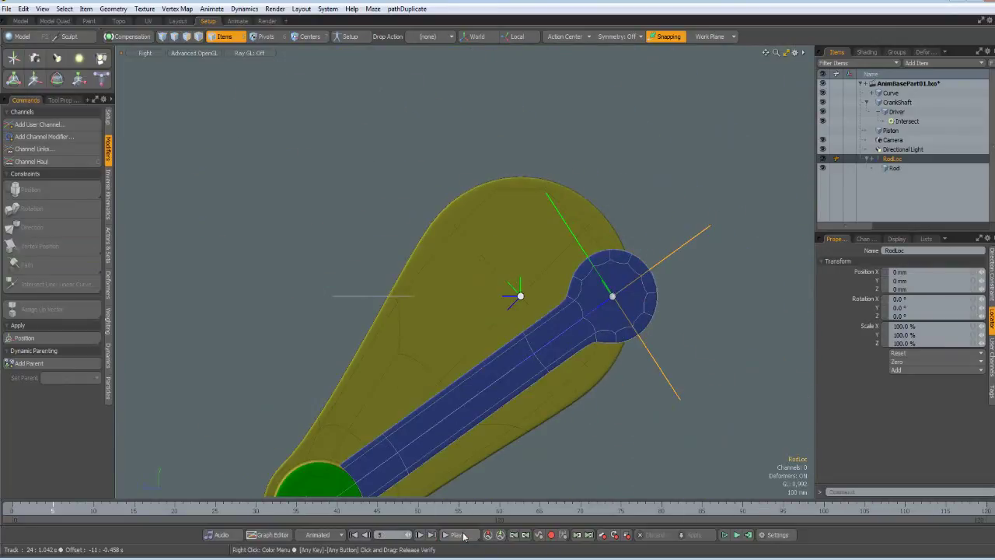
- Make the red Piston visible and give it a Position constraint to RodLoc
click(355, 535)
scroll(482, 396, down, 3)
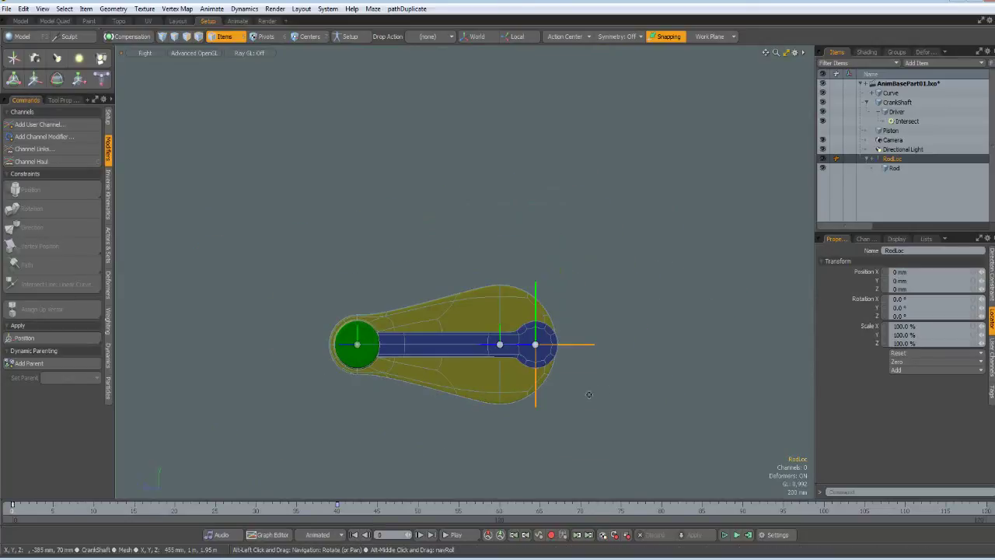
alt+shift+drag(556, 388, 475, 351)
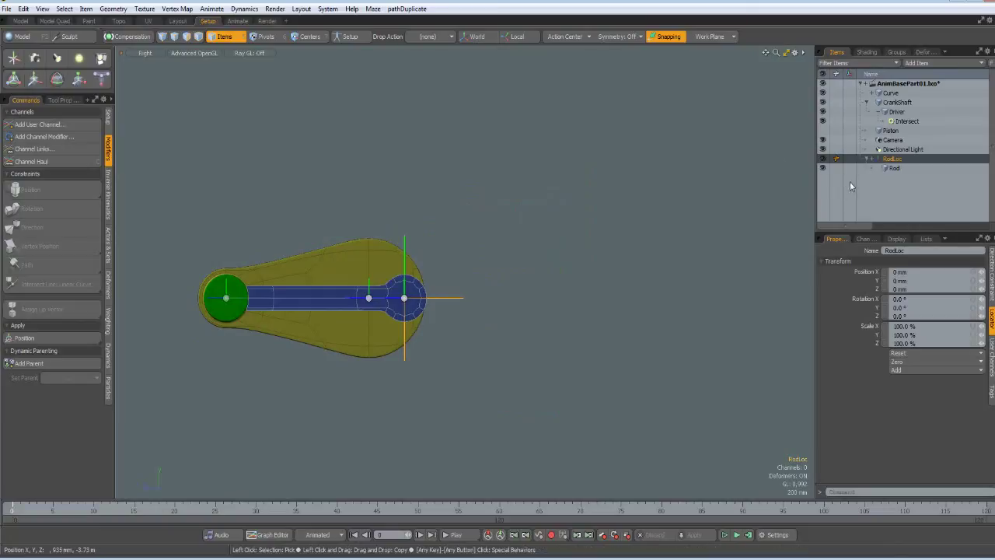
click(824, 130)
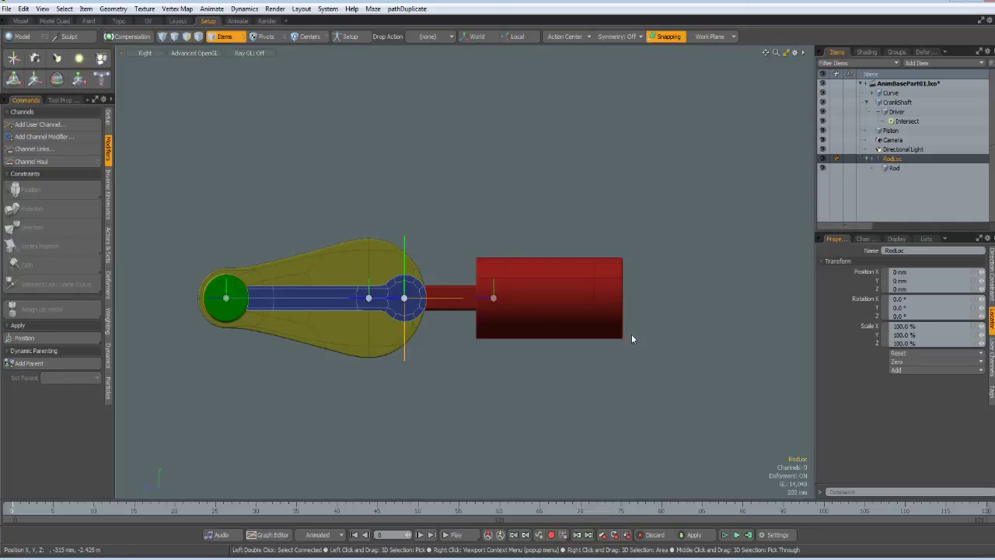
click(552, 282)
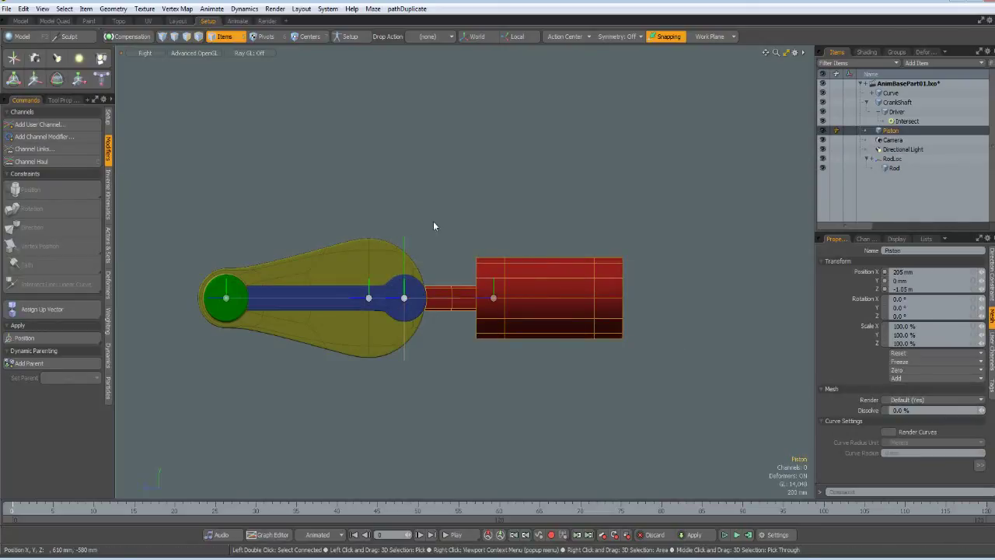
shift+click(406, 236)
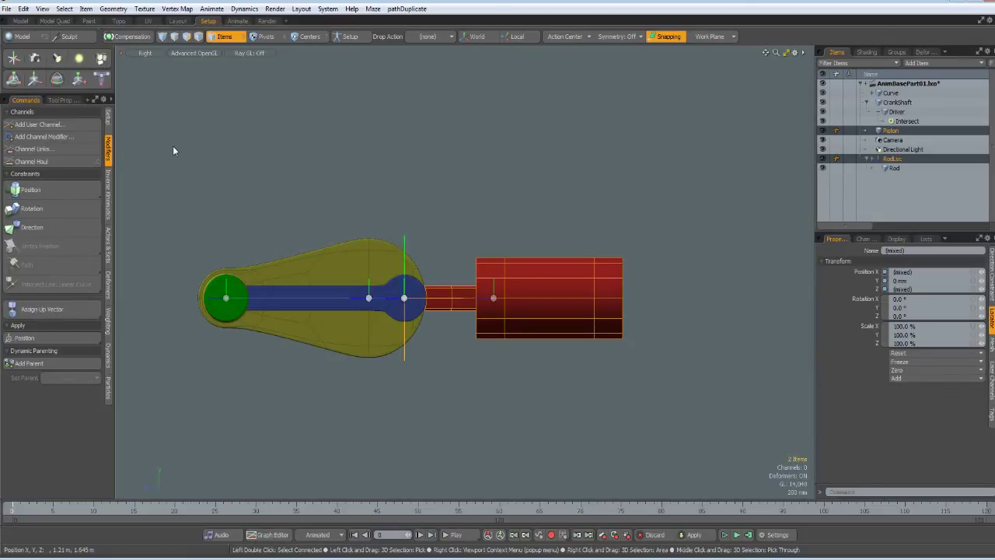
click(31, 191)
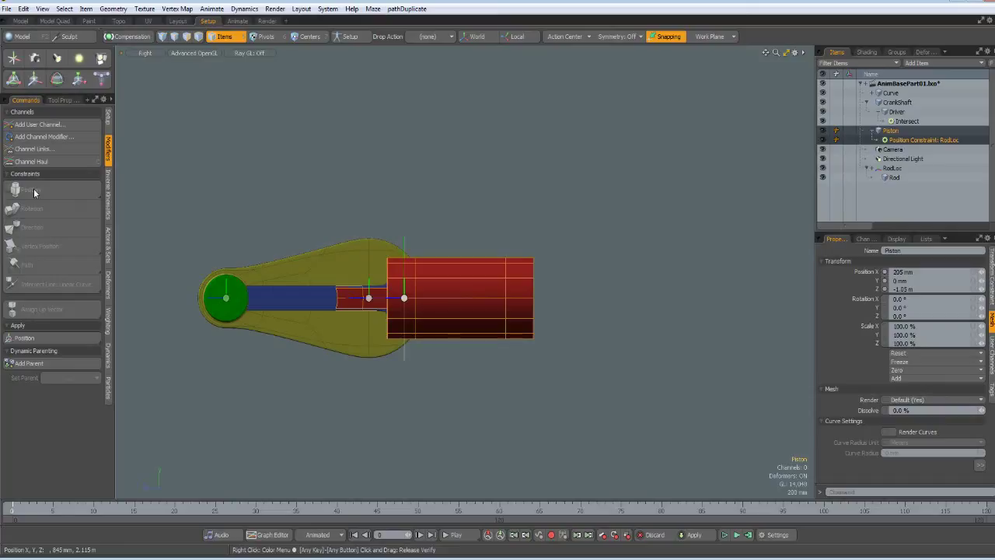
- Set the position constraint's Offset Z to -1 m
click(933, 140)
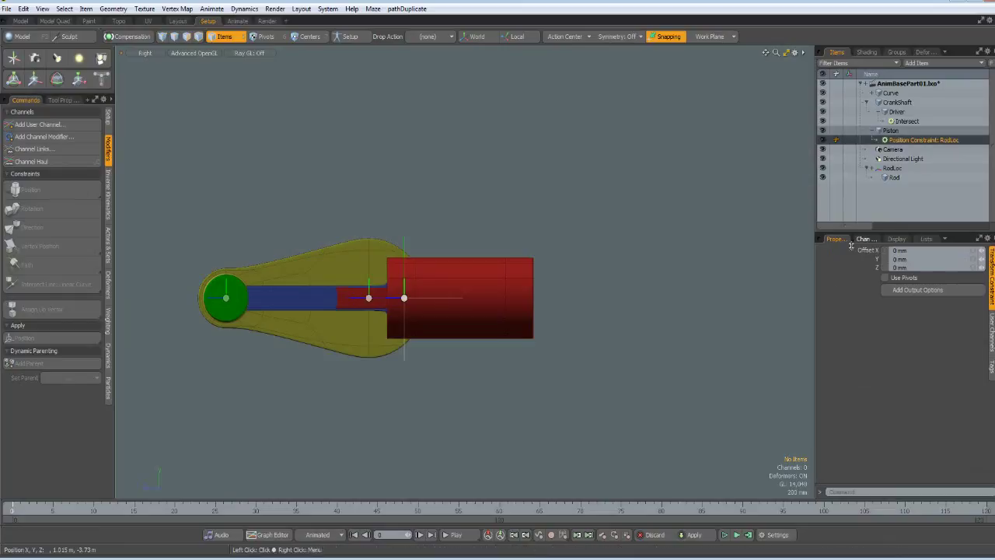
click(911, 267)
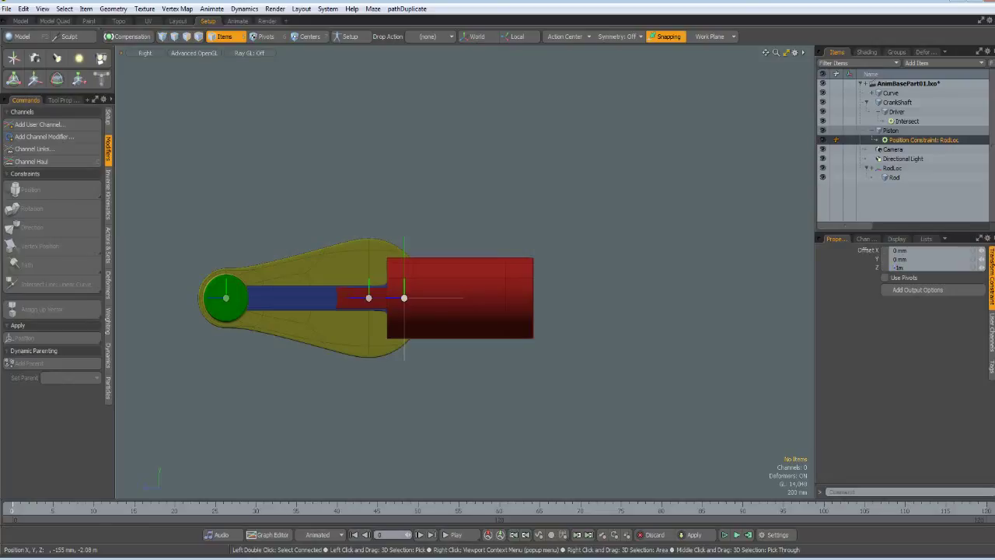
text(-1m)
key(Return)
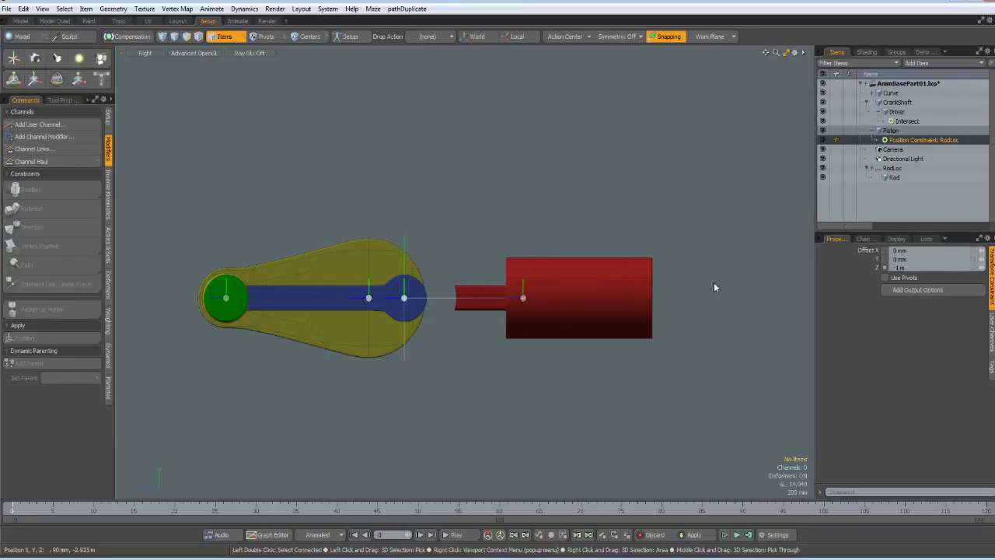
- Undo the test offset, set the position constraint offsets to X -5 mm and Z -730.0084 mm, then play
key(ctrl+z)
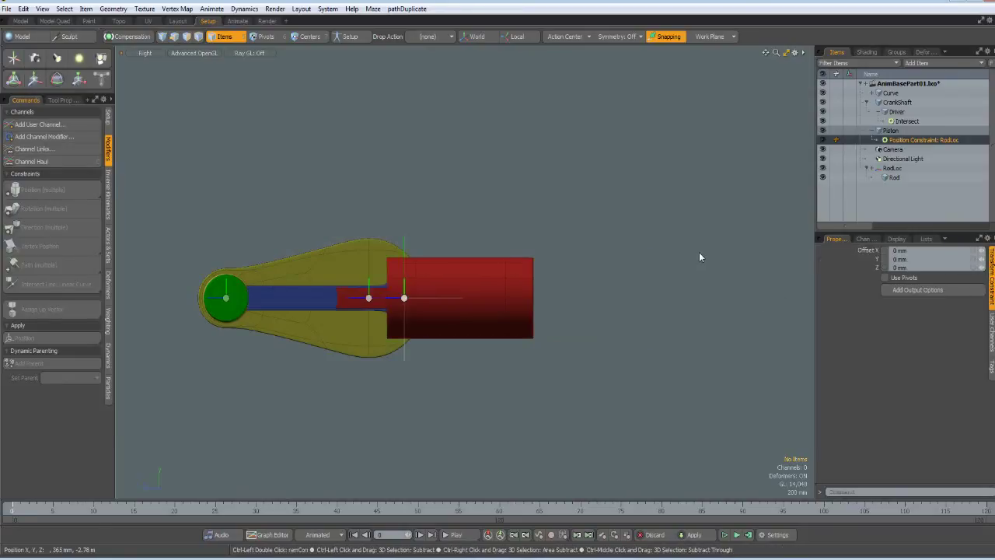
key(ctrl+z)
key(ctrl+z)
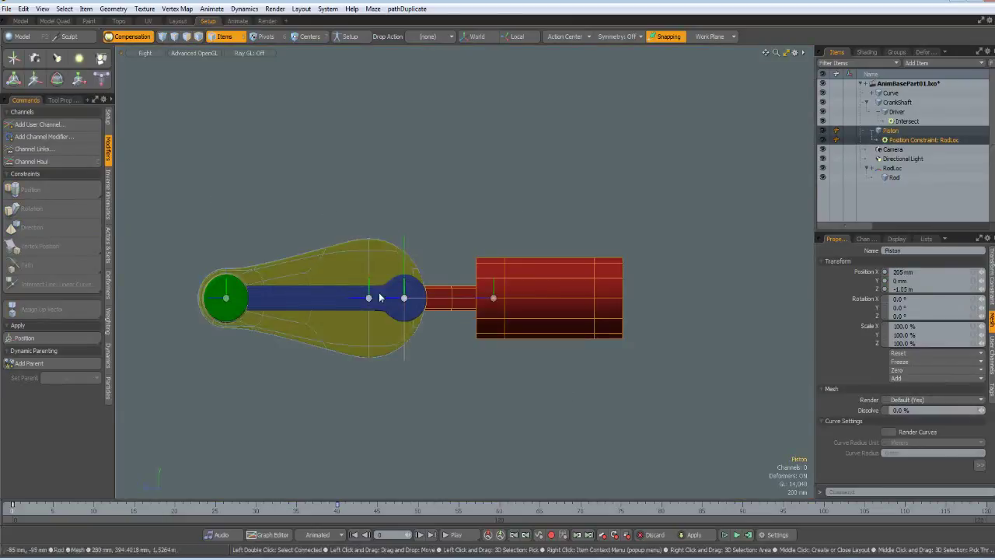
click(945, 141)
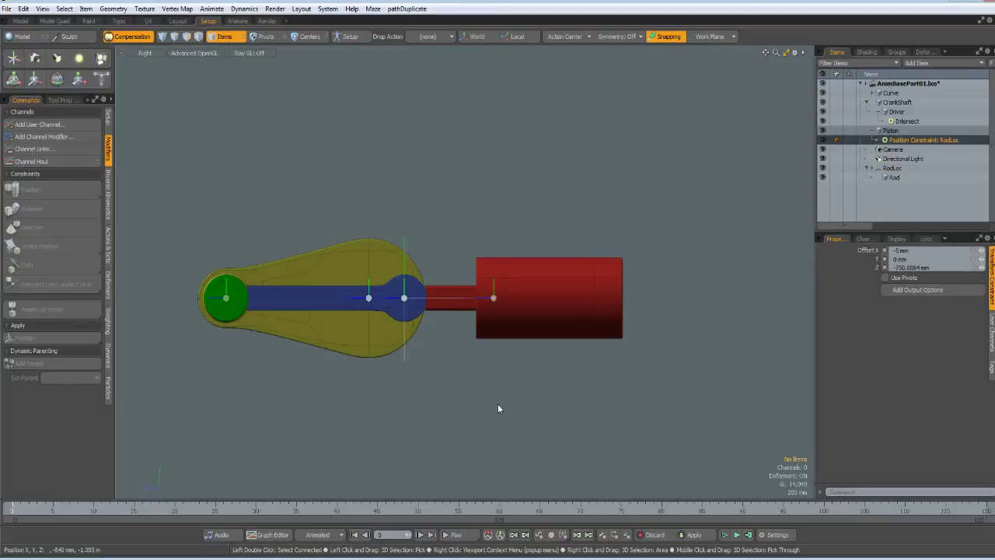
click(458, 535)
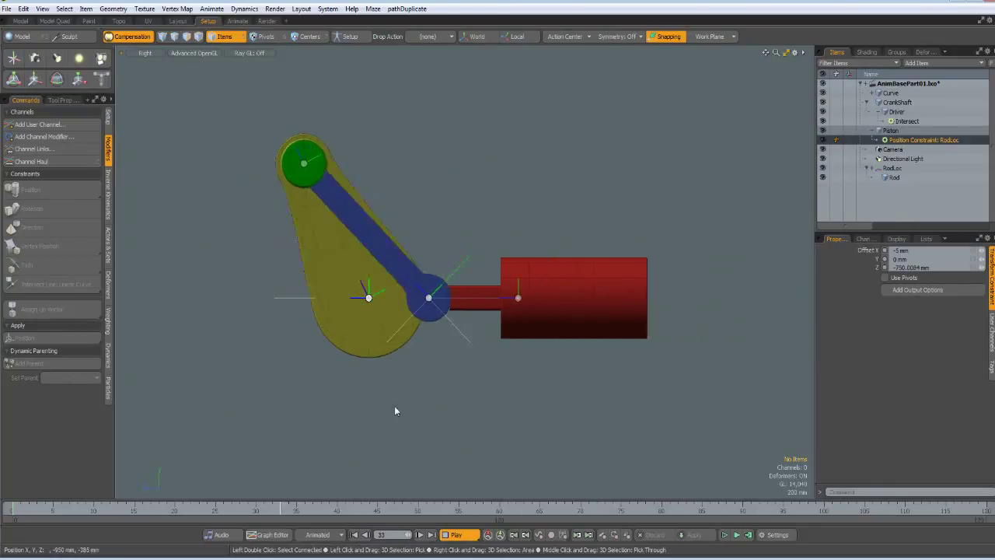
- Switch the viewport from the Right view to the Render Camera
click(145, 53)
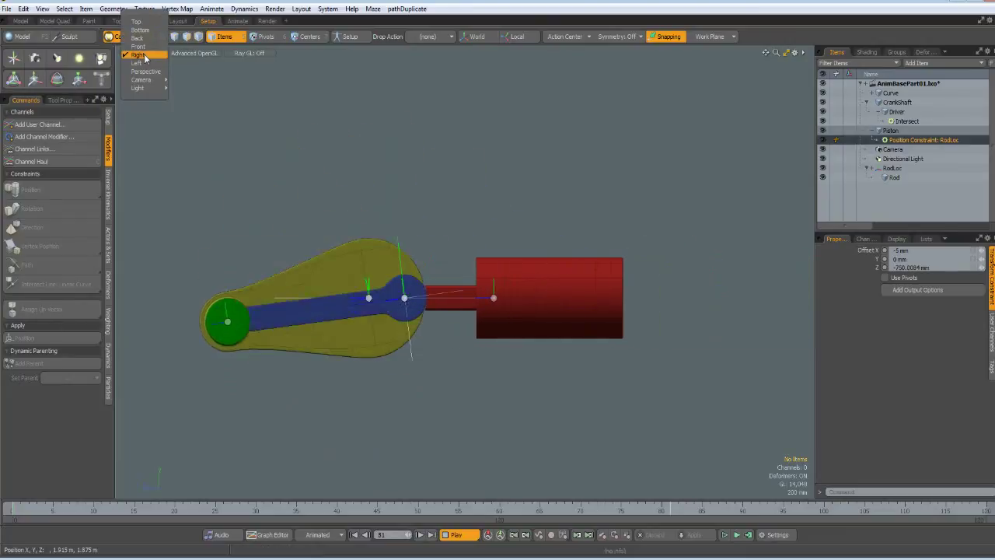
mouse_move(143, 79)
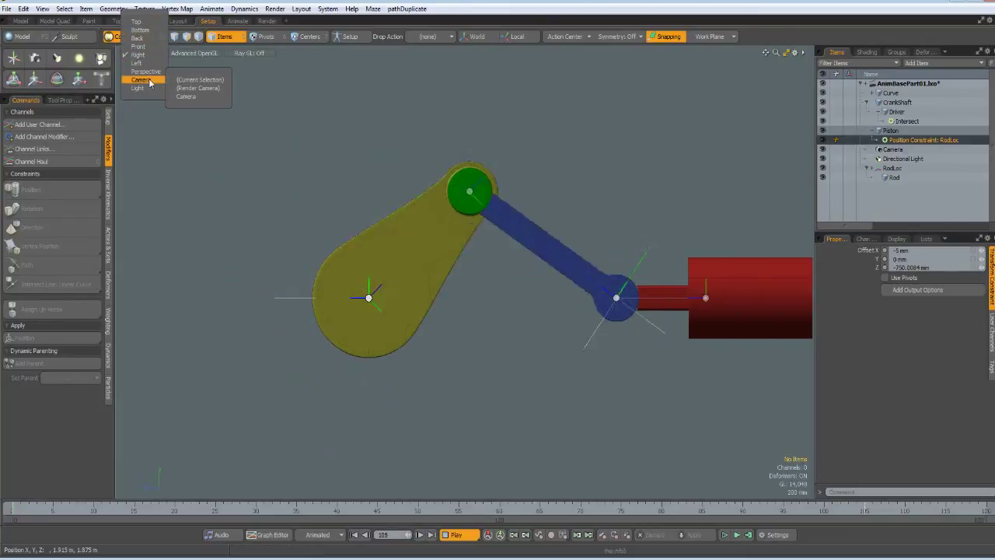
click(198, 89)
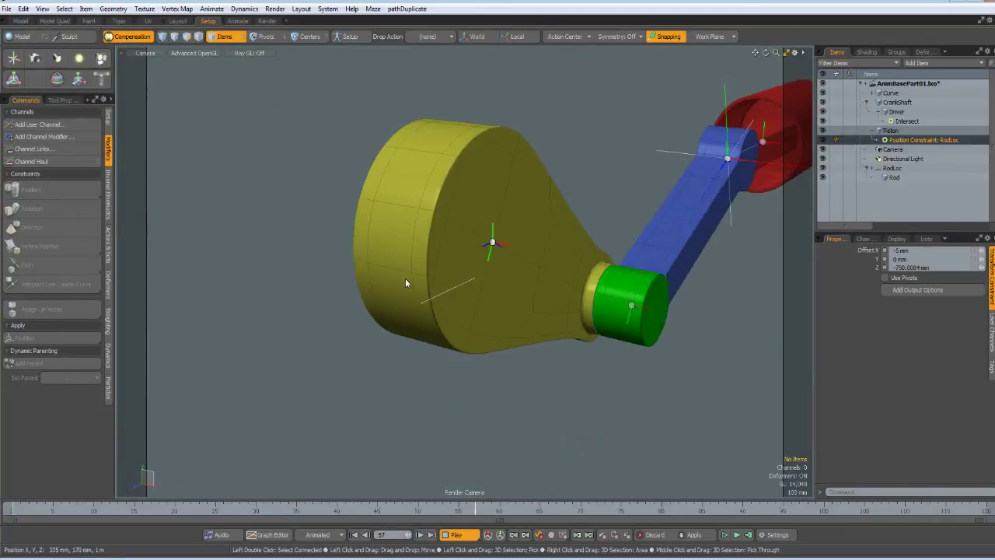